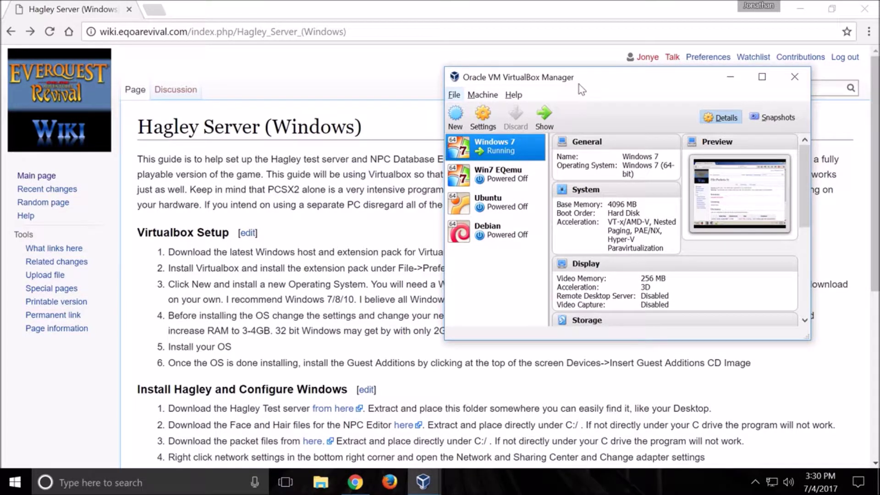
- Open the VirtualBox download page from the Virtualbox Setup section of the Hagley Server (Windows) wiki guide
left_click(420, 226)
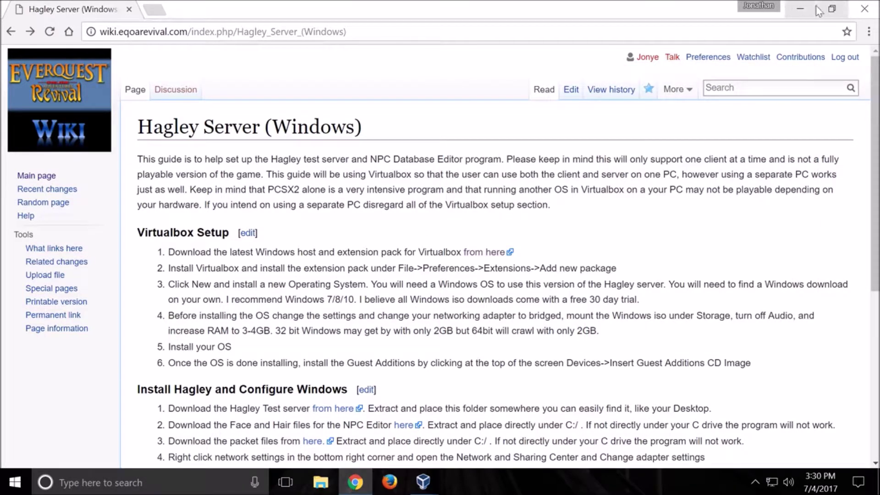
left_click(801, 9)
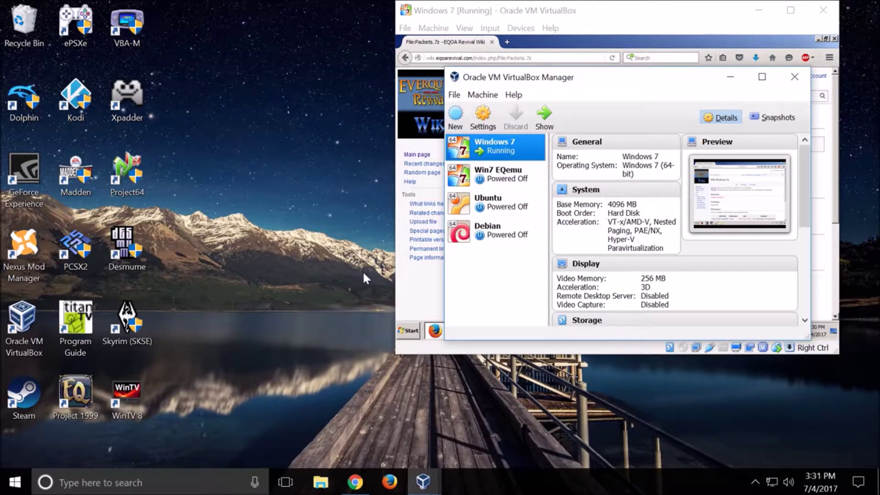
left_click(362, 489)
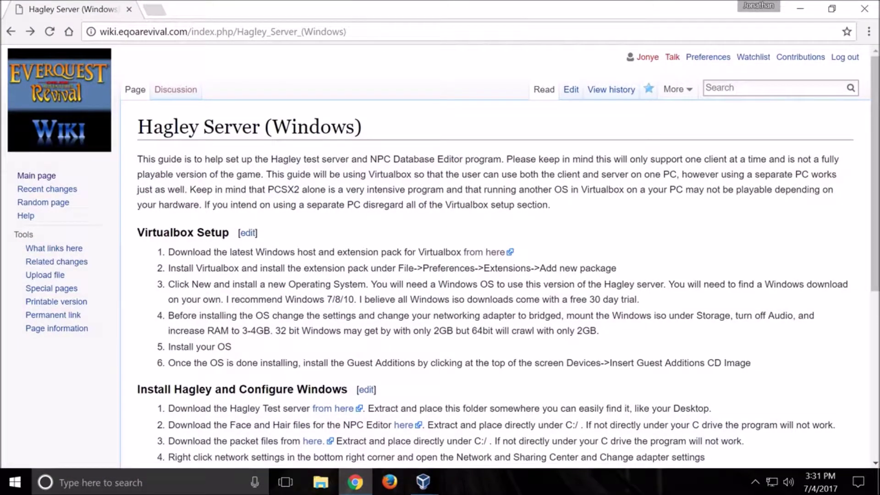
scroll(349, 251, "down", 3)
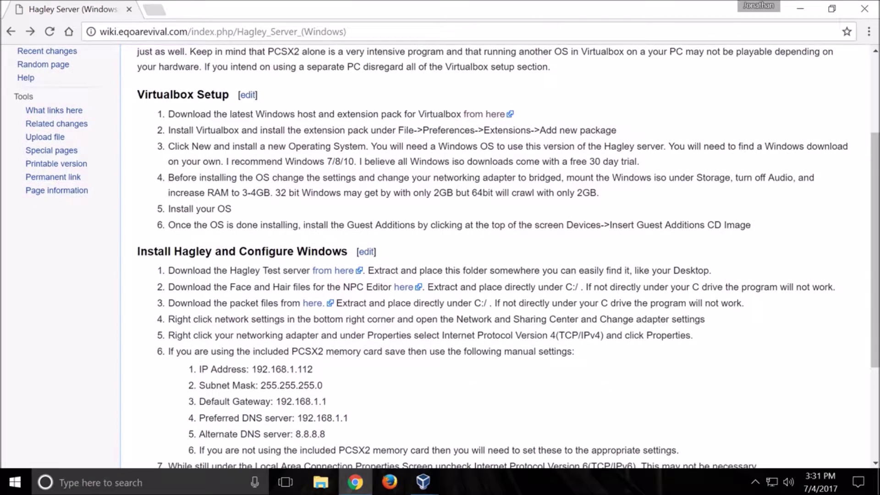
left_click(488, 115)
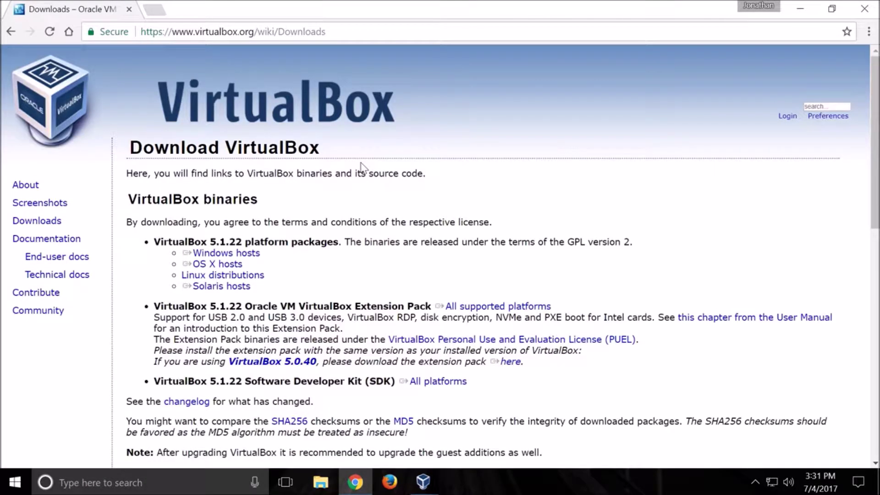
- Examine the Windows hosts and Extension Pack download links, and put the browser away
left_click(225, 255)
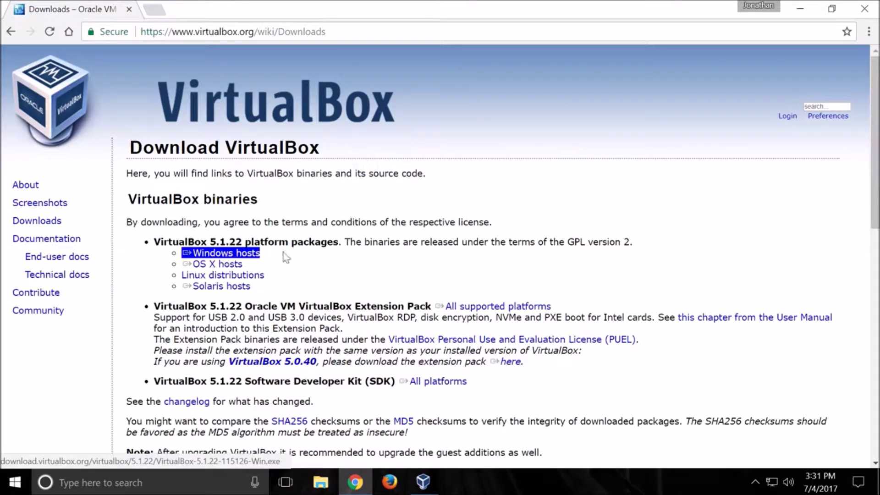
left_click(520, 308)
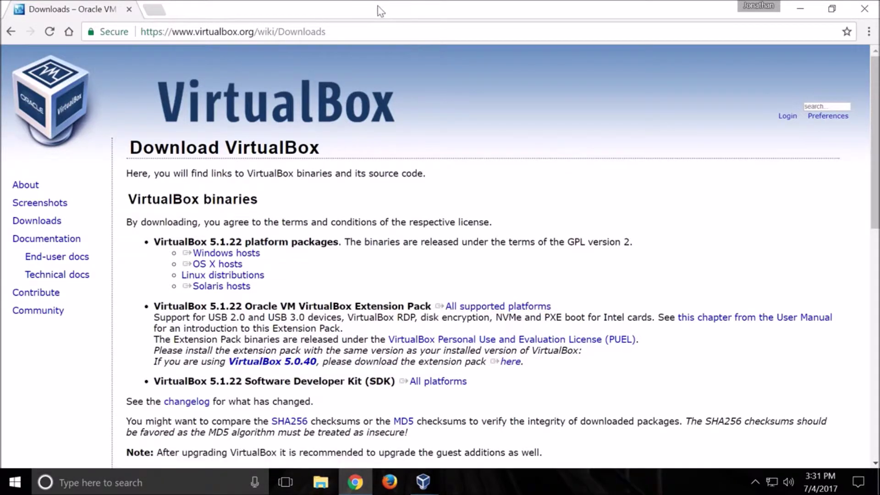
left_click(876, 5)
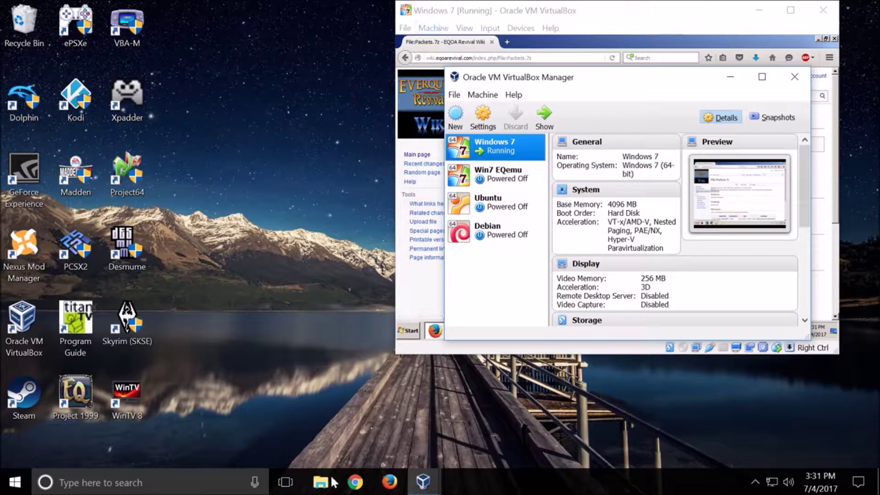
- Switch to Oracle VM VirtualBox Manager, minimize the running Windows 7 machine's window, and move the manager toward the middle of the desktop
left_click(416, 488)
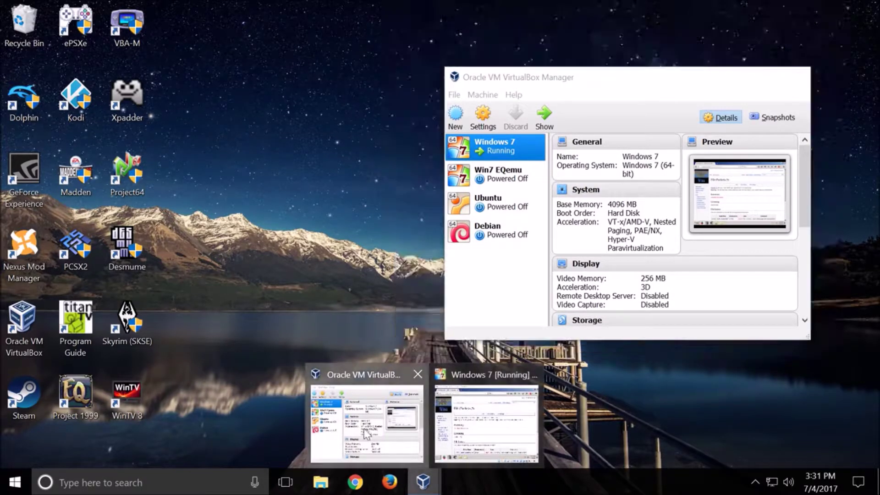
left_click(365, 433)
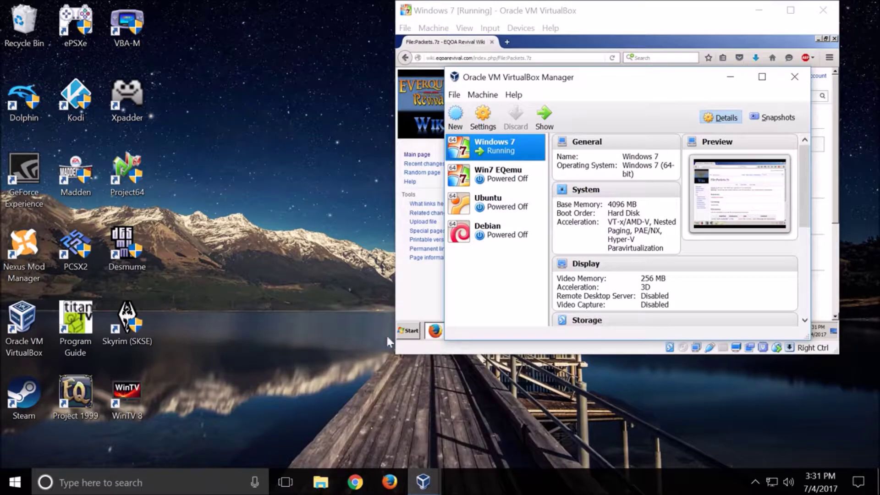
left_click(419, 485)
left_click(398, 431)
left_click(811, 14)
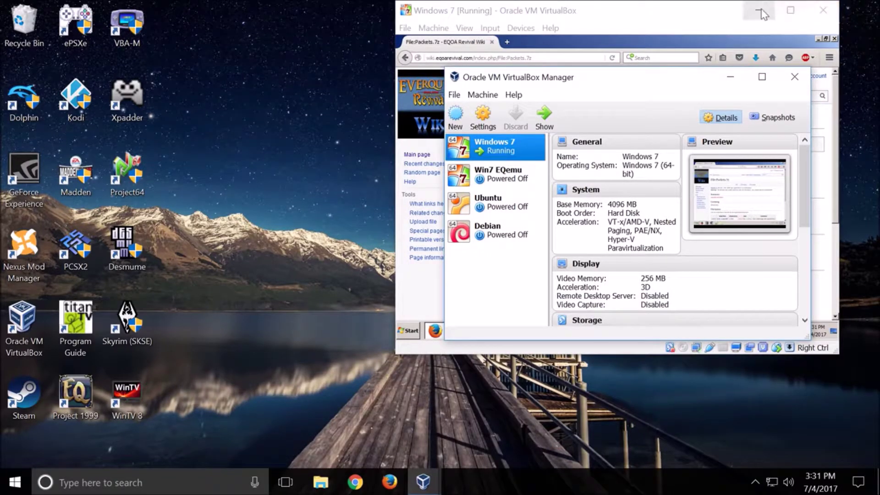
left_click_drag(568, 79, 454, 76)
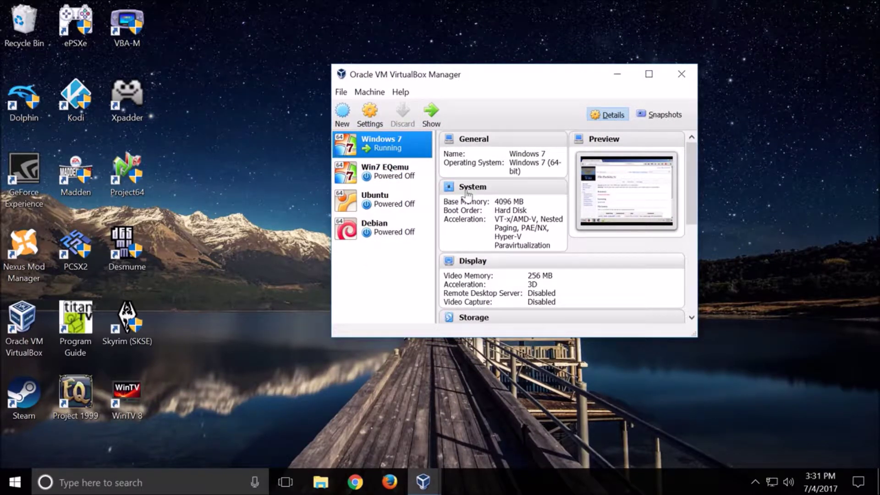
- Browse the Downloads folder for an extension package from the Extensions preferences, and cancel without adding one
left_click(339, 92)
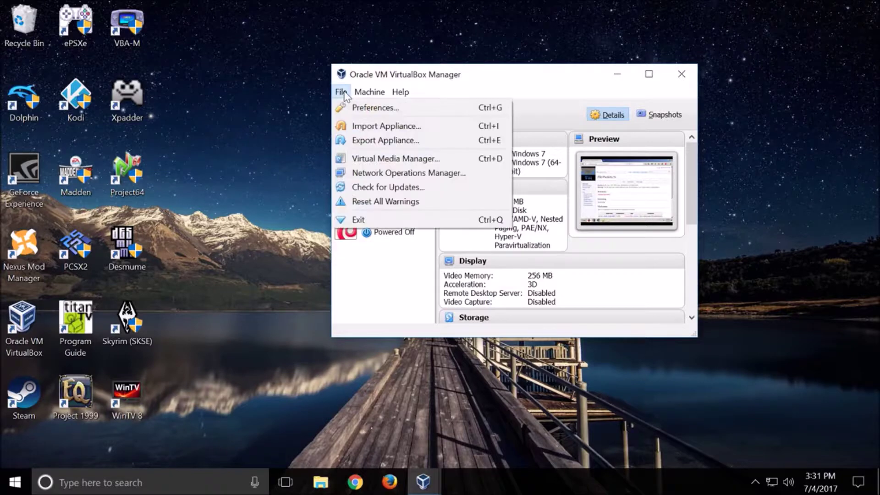
mouse_move(366, 92)
left_click(360, 109)
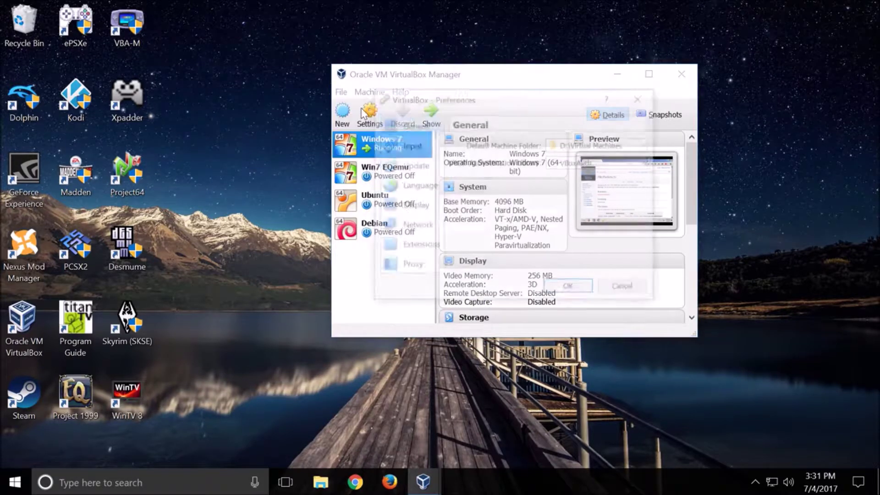
left_click(420, 247)
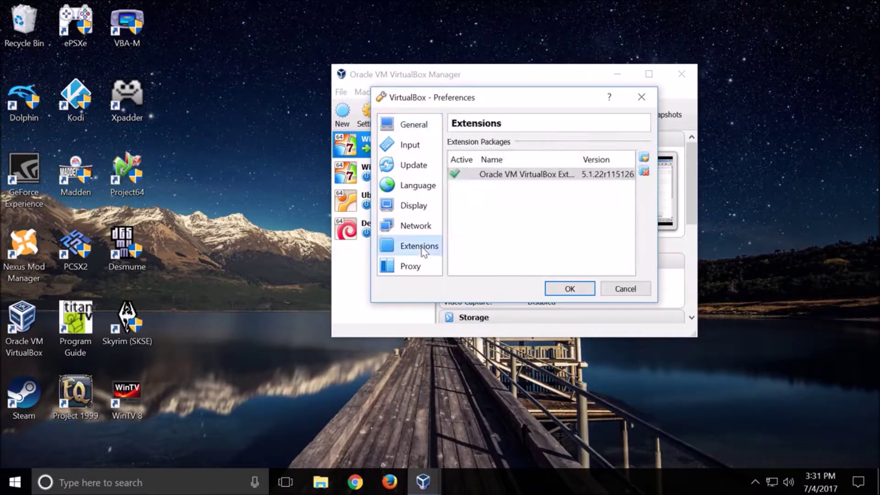
left_click(644, 157)
left_click(401, 200)
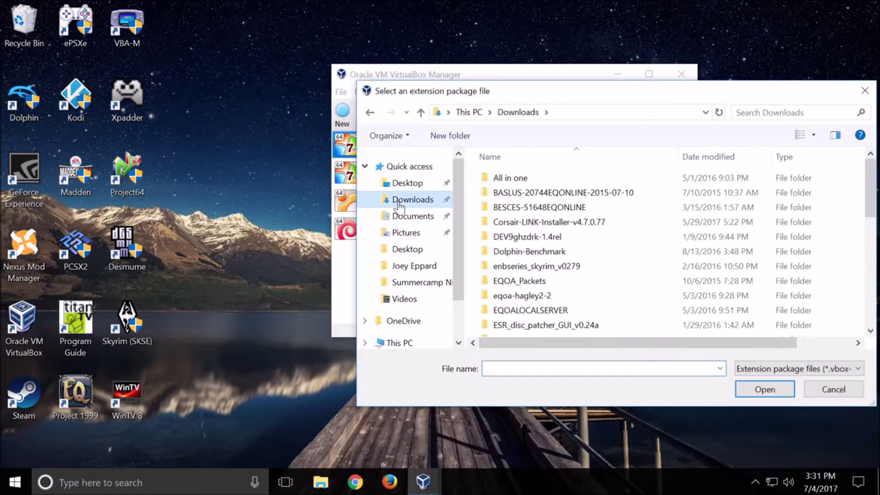
scroll(594, 229, "down", 10)
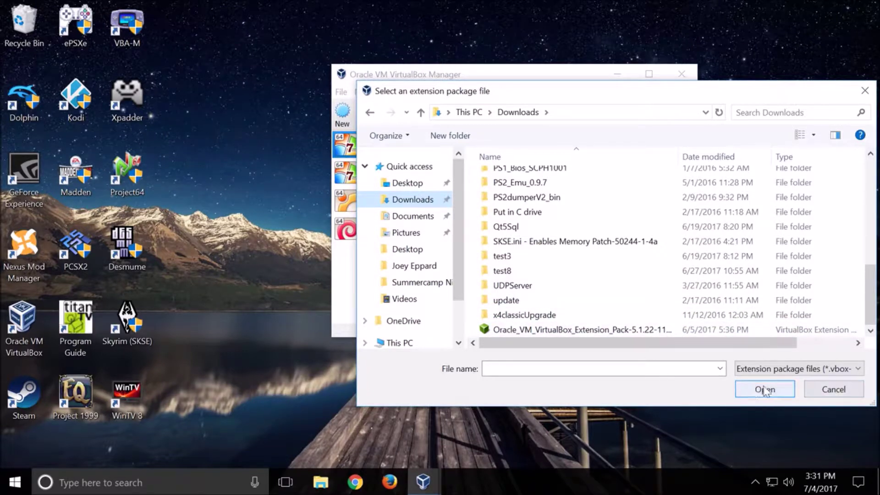
left_click(839, 390)
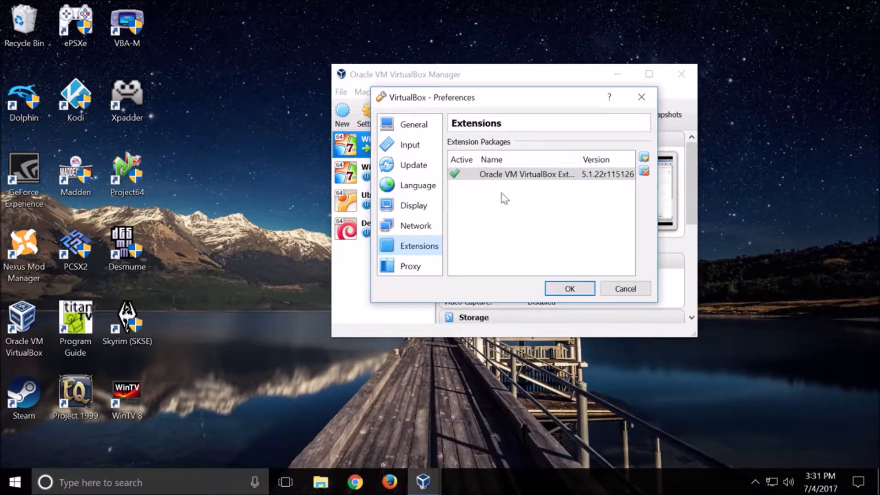
left_click(624, 289)
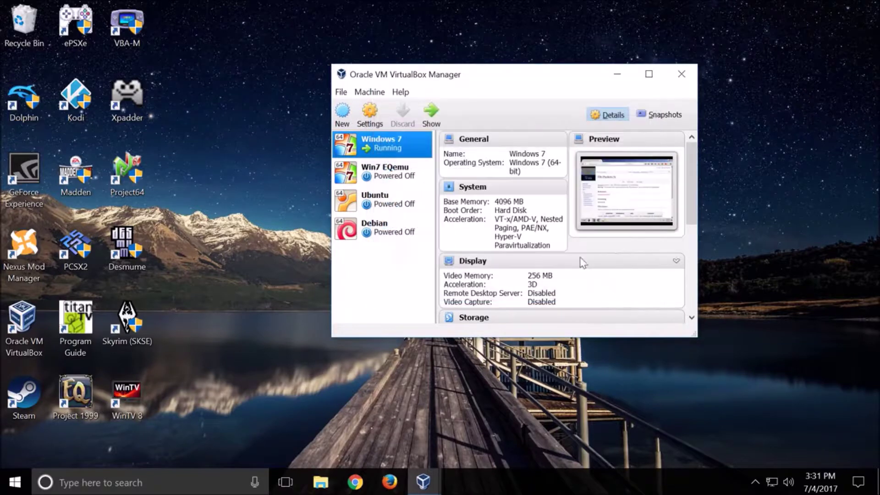
- Start a new virtual machine named "Windows 7 again", accepting type Microsoft Windows and version Windows 7 (64-bit)
left_click(343, 114)
type("Windows")
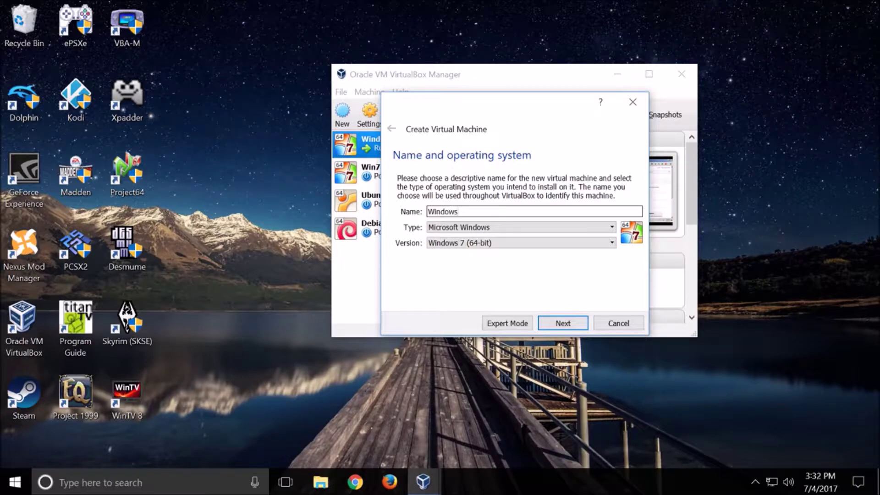
type(" 7 again")
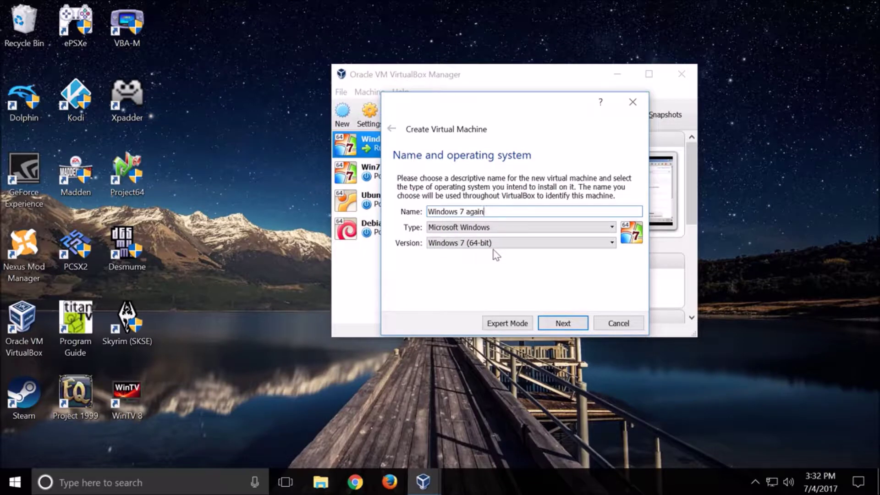
left_click(579, 321)
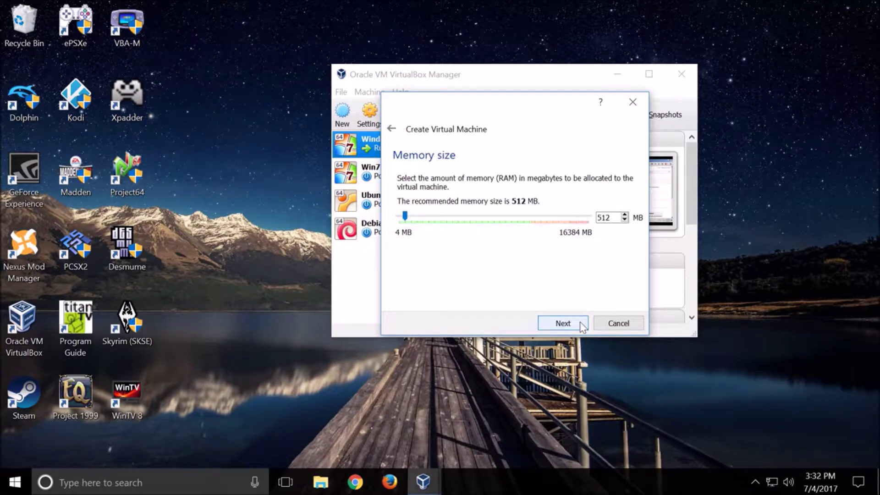
- Set the new machine's memory size to 4096 MB and choose to create a virtual hard disk now
type("4096")
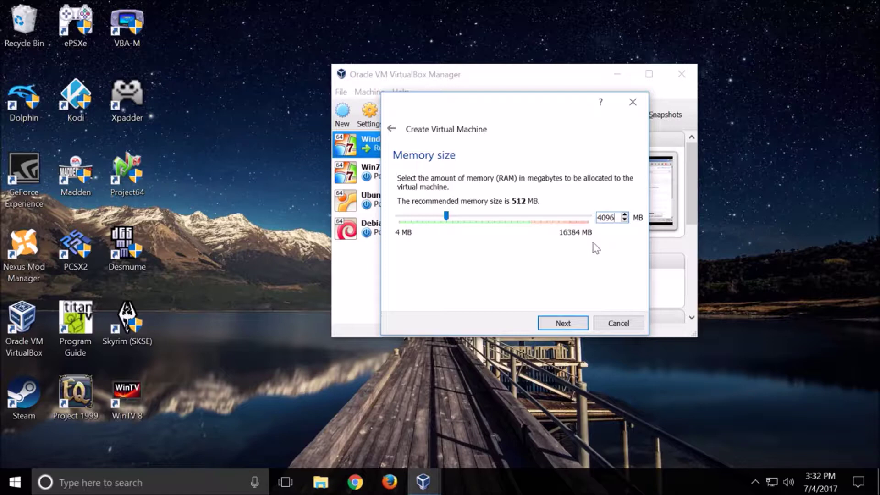
key("BackSpace")
key("BackSpace")
key("BackSpace")
key("BackSpace")
type("3072")
key("BackSpace")
key("BackSpace")
key("BackSpace")
key("BackSpace")
type("4096")
left_click(561, 323)
left_click(561, 323)
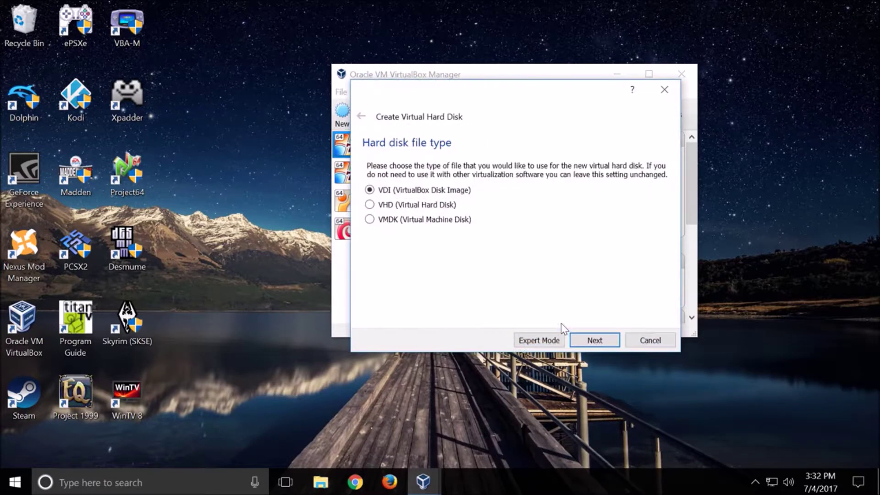
- Configure a dynamically allocated VDI hard disk of 40 GB, and cancel both the disk and machine creation
left_click(594, 340)
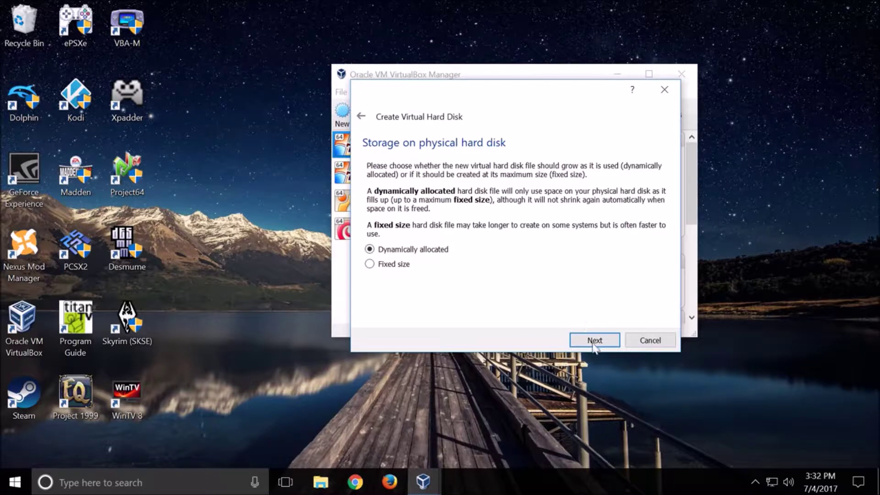
left_click(595, 342)
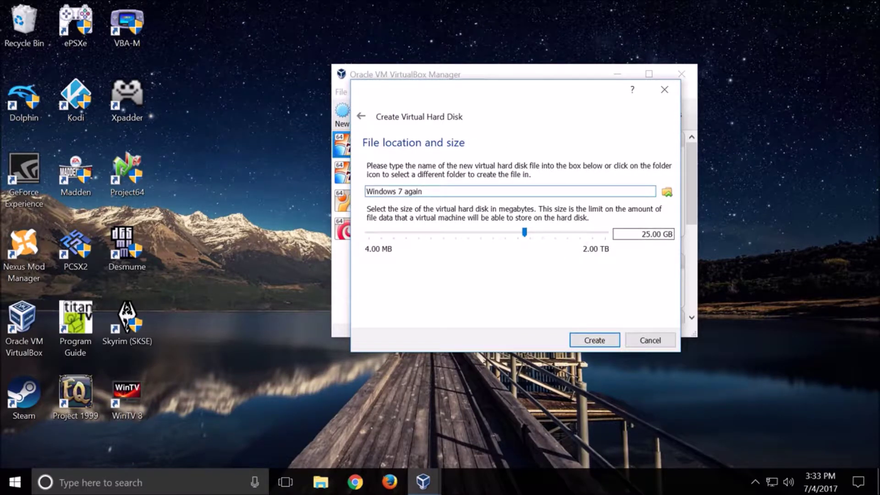
left_click_drag(651, 234, 641, 235)
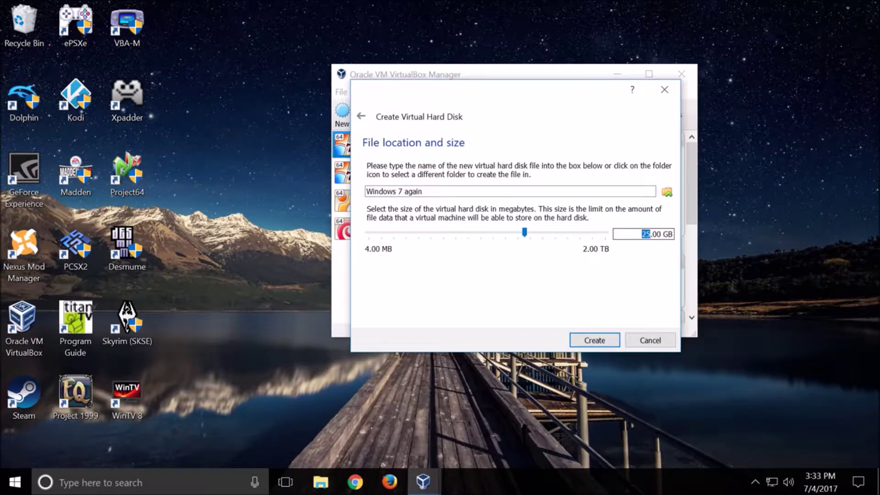
type("40")
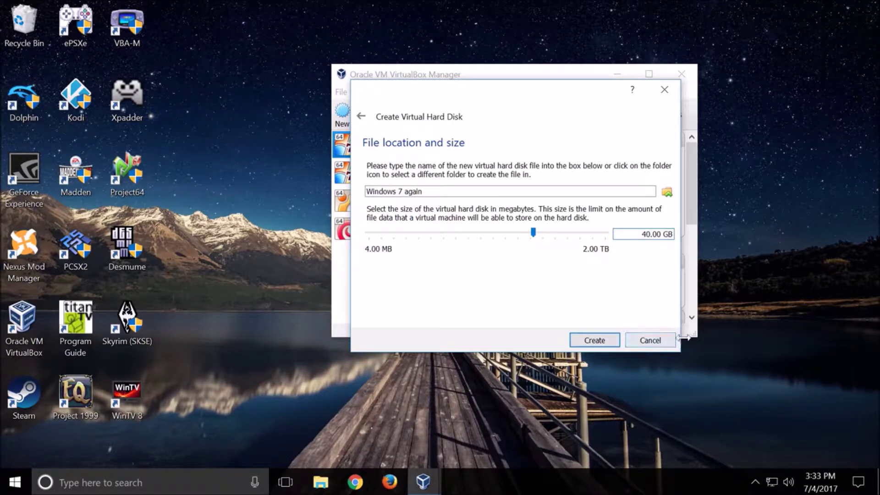
left_click(662, 335)
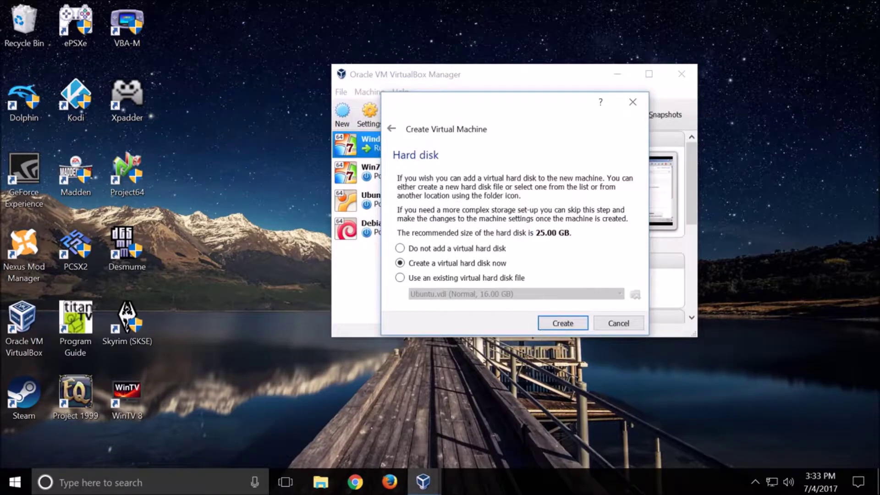
left_click(636, 323)
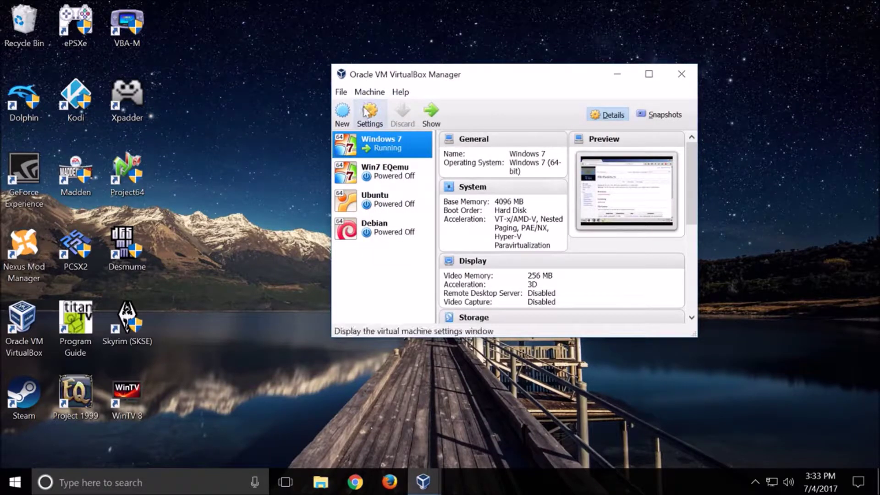
- Open the settings of the Windows 7 virtual machine and review its System and Display settings
right_click(388, 147)
left_click(401, 155)
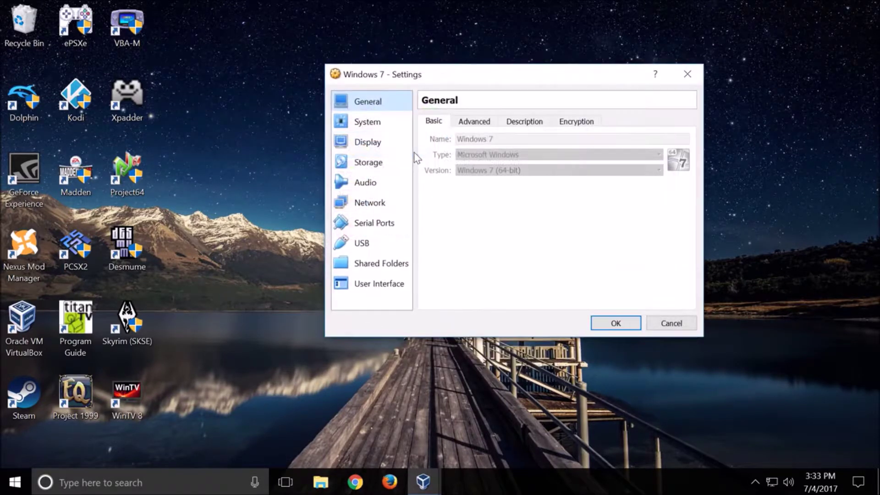
left_click(397, 129)
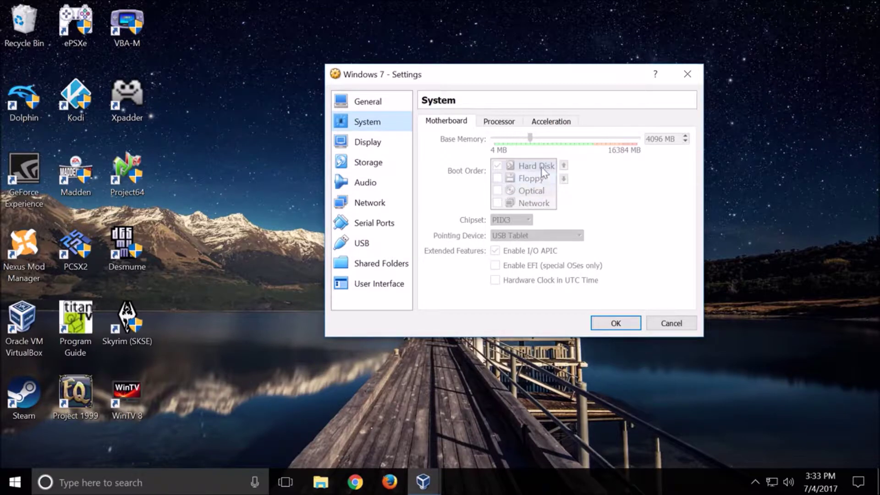
left_click(369, 143)
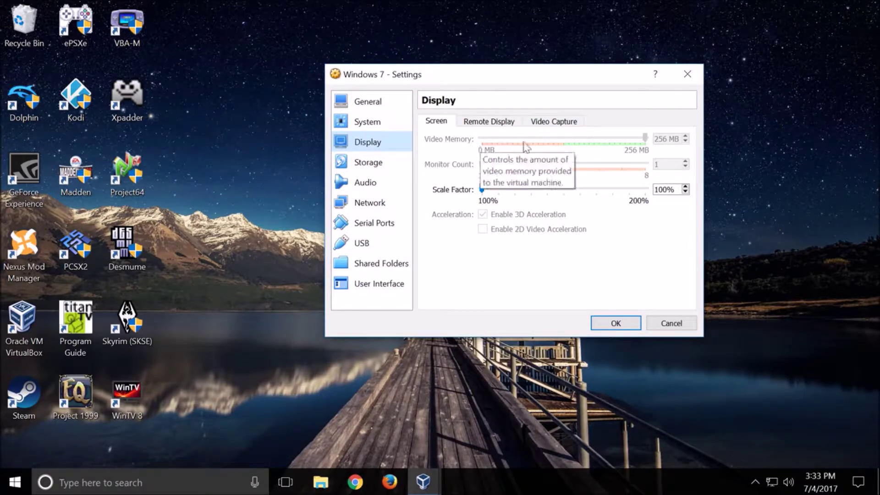
- Browse for a virtual optical disk file for the empty SATA drive in the Storage settings, and cancel without choosing one
left_click(359, 167)
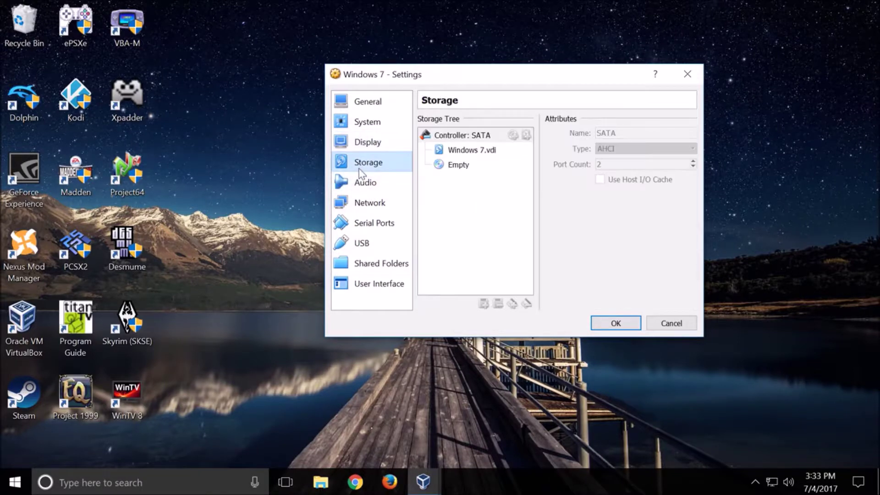
left_click(465, 170)
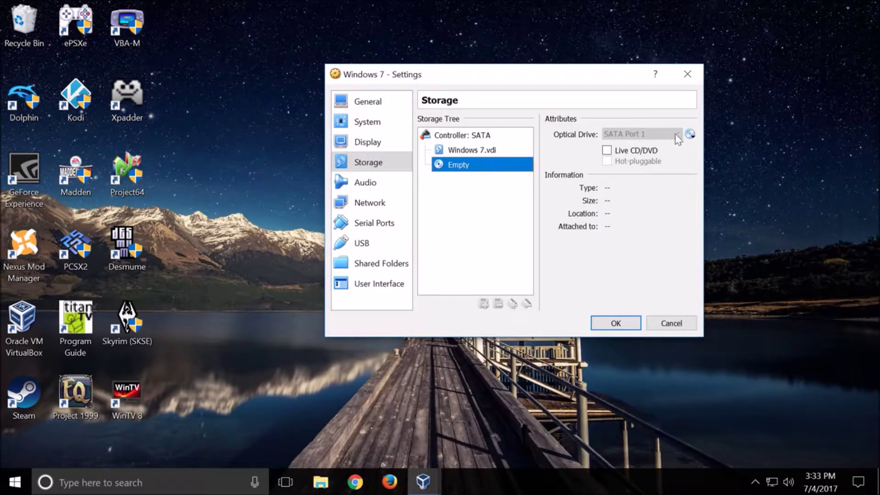
left_click(691, 134)
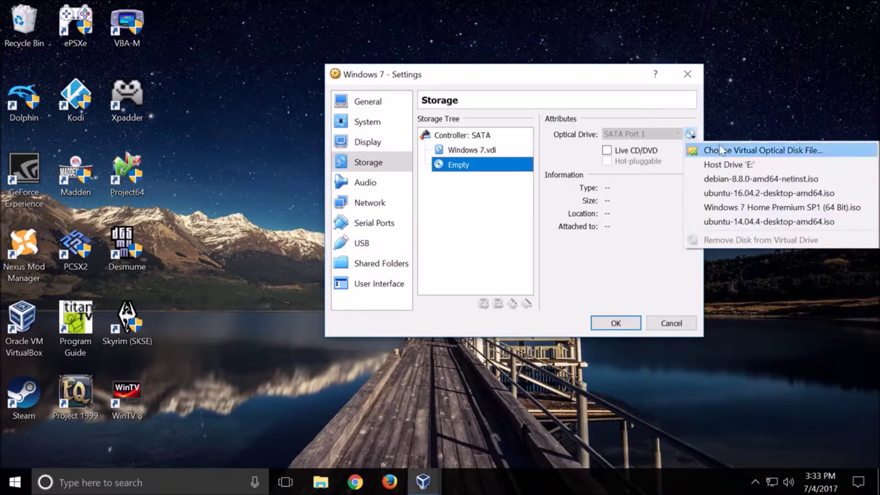
left_click(745, 154)
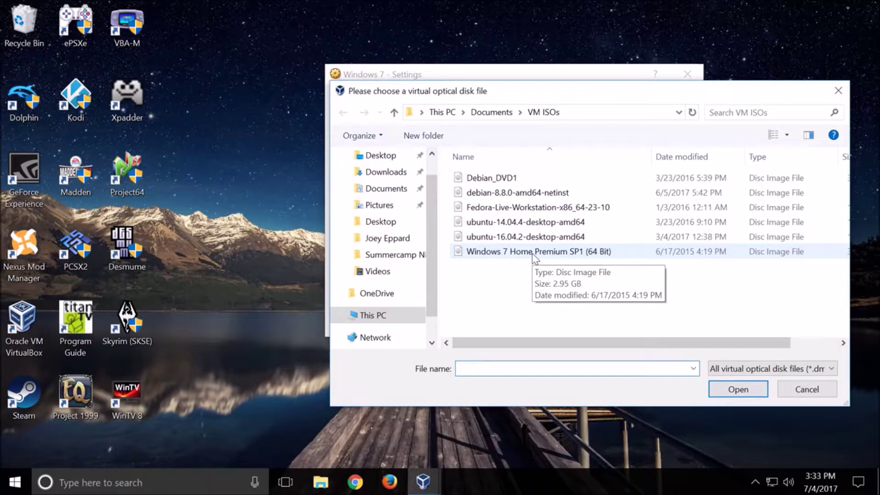
left_click(838, 88)
- Review the virtual machine's Audio and Network adapter settings, and close the settings with OK
left_click(388, 180)
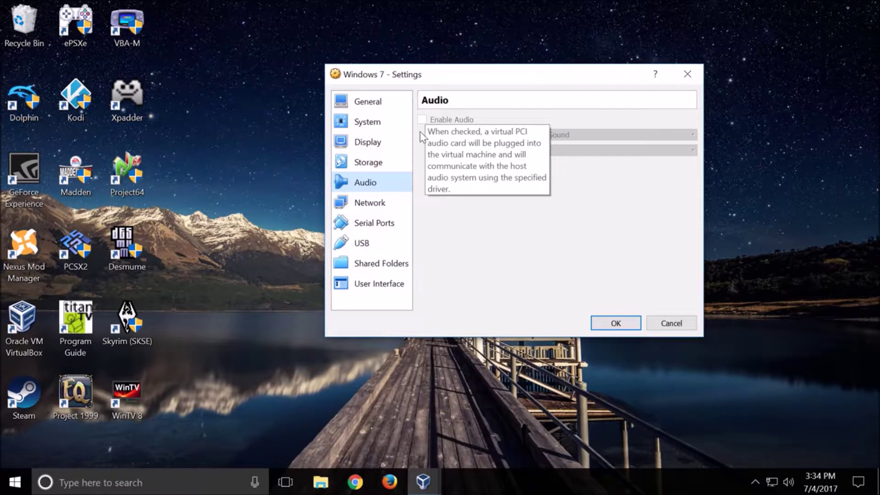
left_click(390, 199)
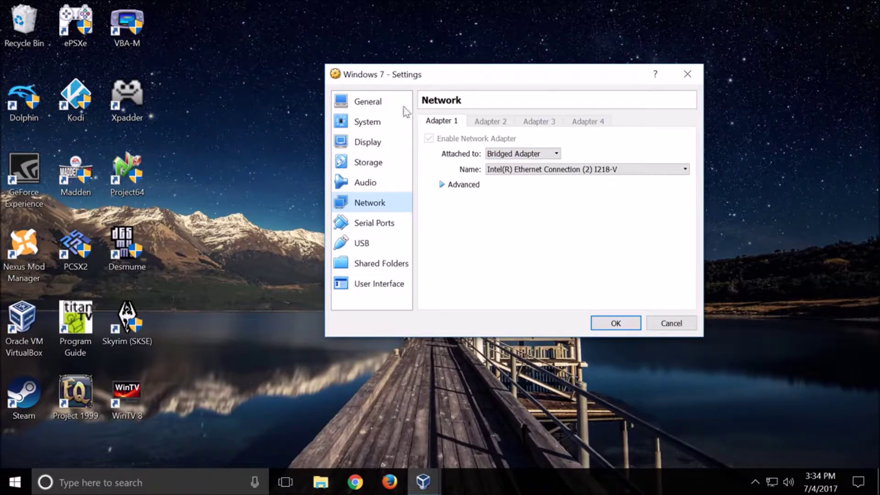
left_click(615, 323)
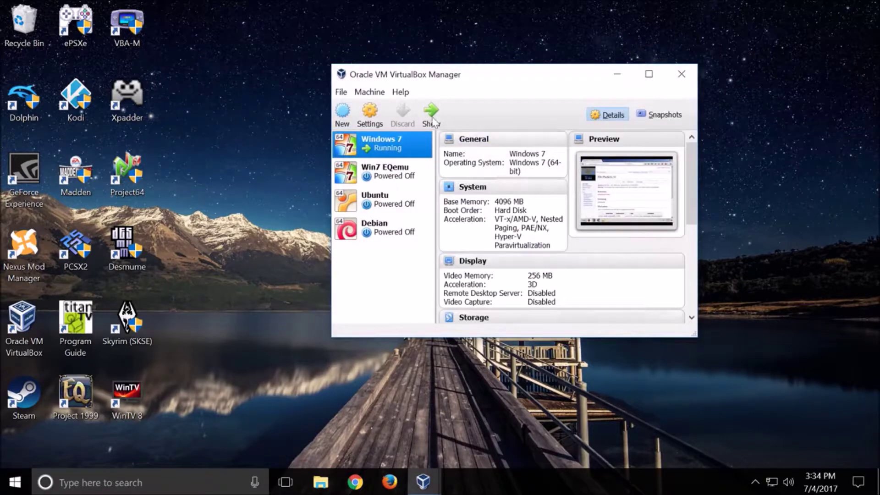
- Switch to the running Windows 7 machine, minimize its browser, and insert the Guest Additions CD image
left_click(431, 487)
left_click(476, 419)
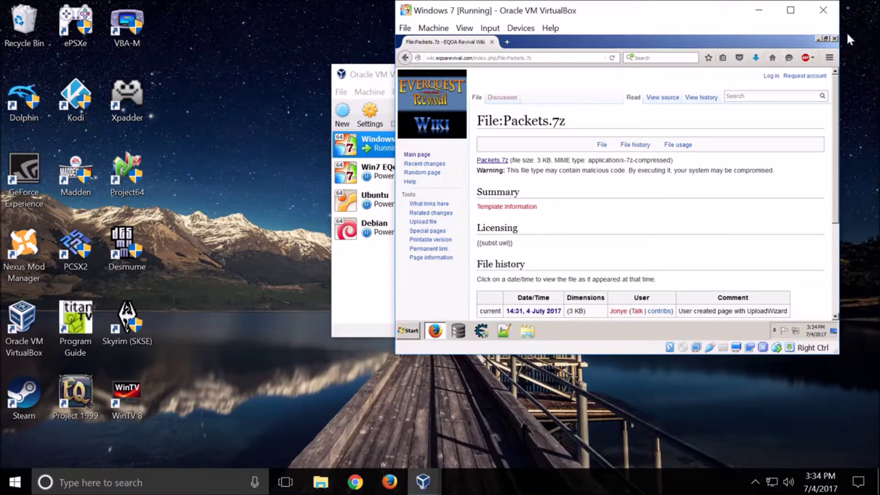
left_click(818, 39)
left_click(521, 29)
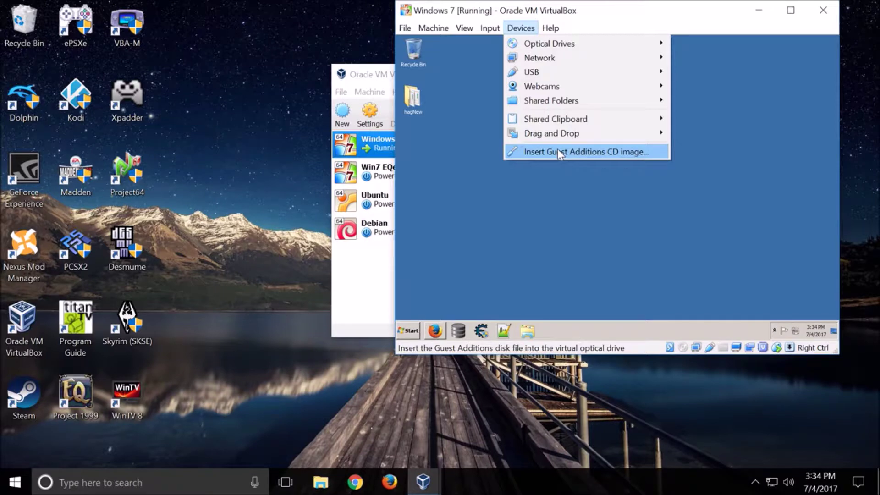
left_click(598, 155)
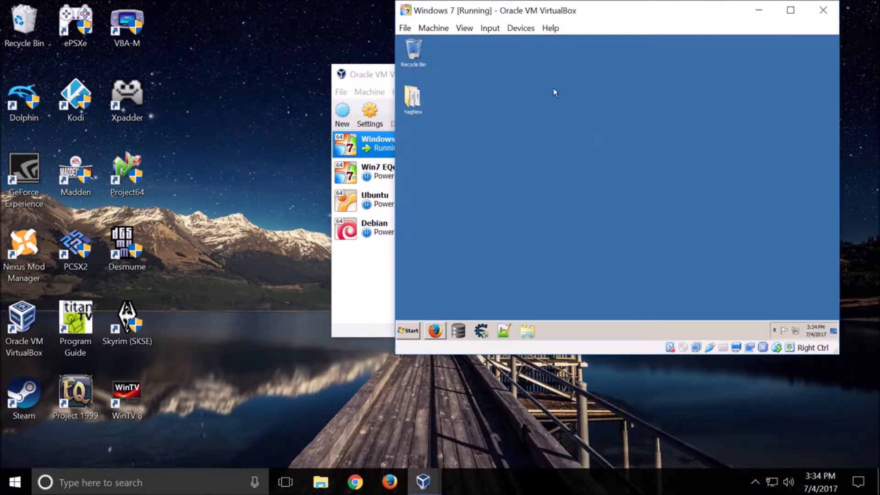
- View the guest desktop's theme options in the Personalization window, and close it
right_click(556, 241)
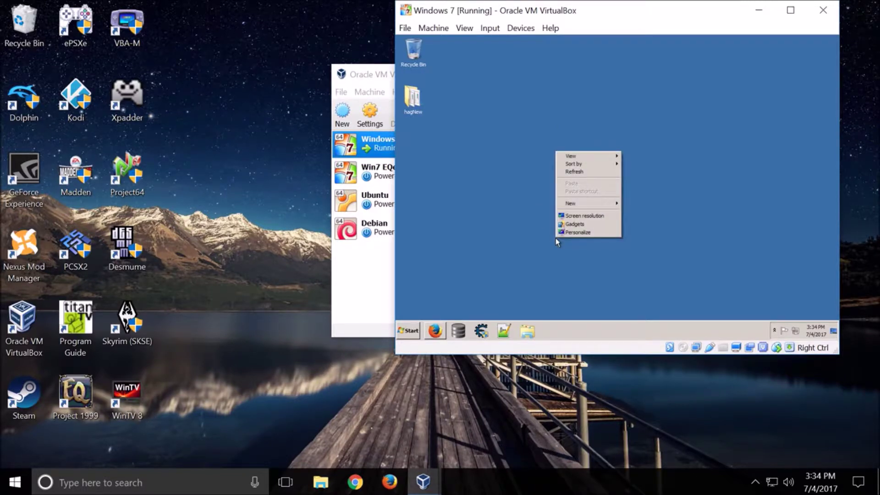
left_click(578, 232)
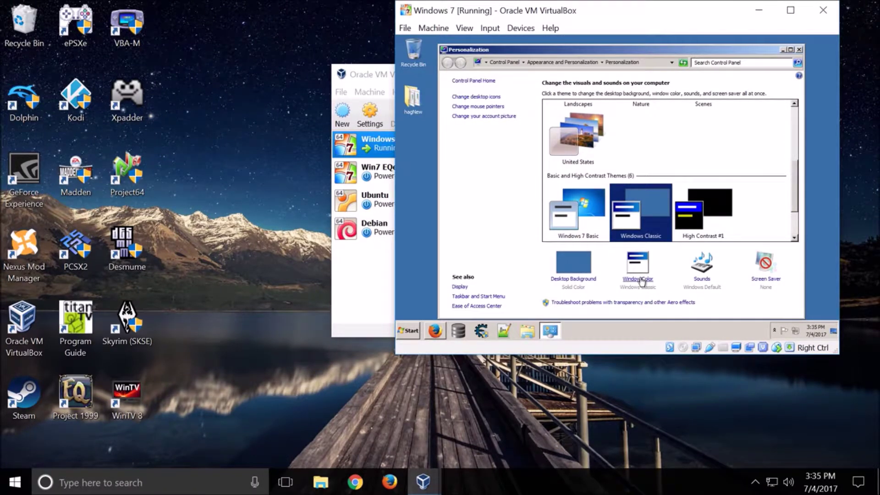
left_click(799, 50)
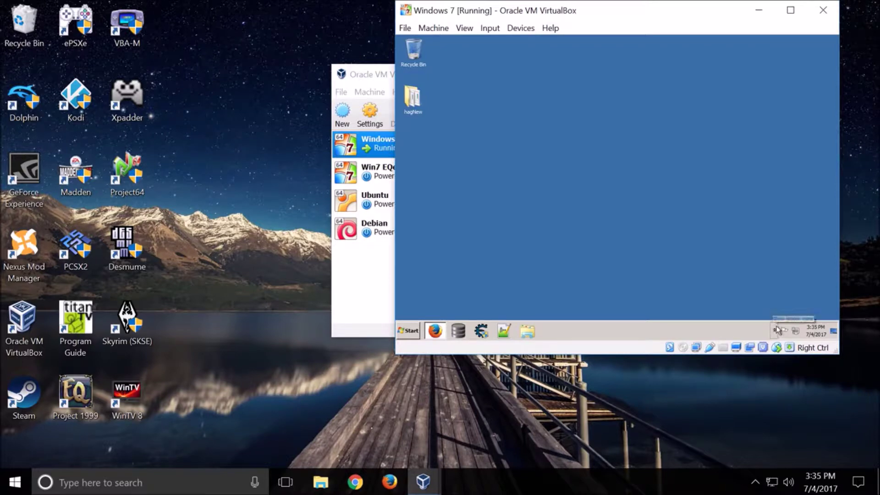
- Open the Local Area Connection properties in the guest from the Network and Sharing Center's adapter settings
right_click(797, 330)
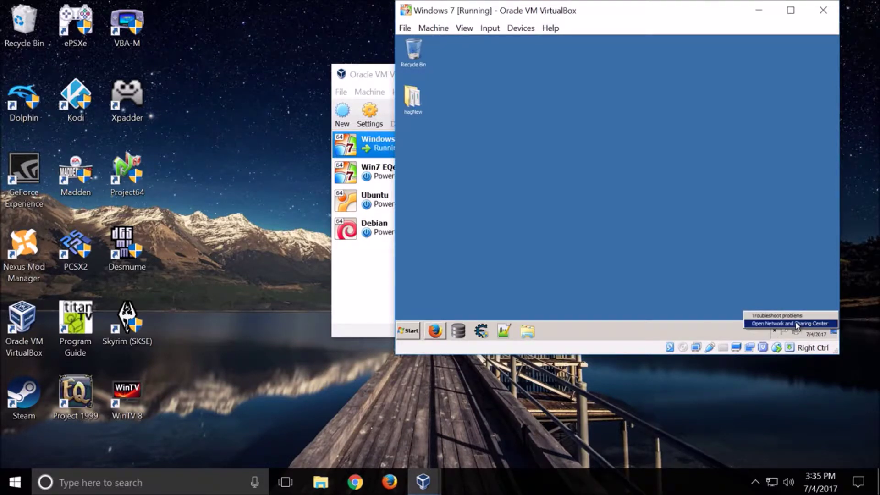
left_click(796, 324)
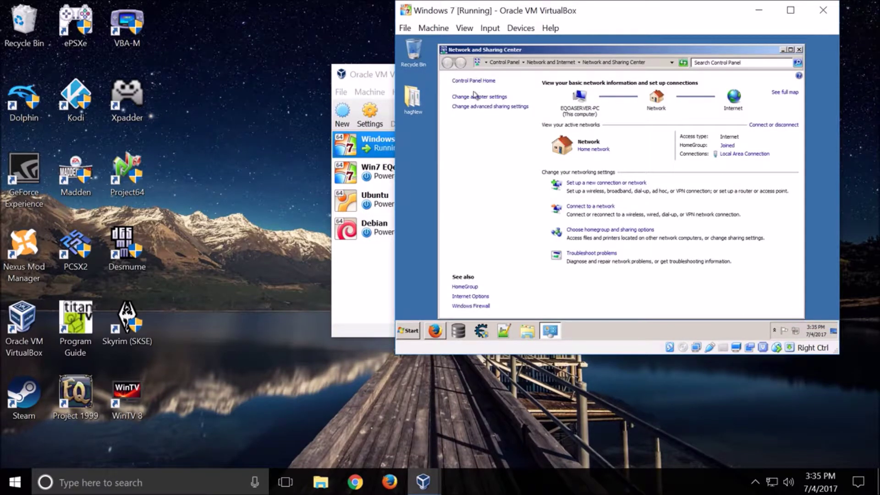
left_click(480, 96)
left_click(483, 98)
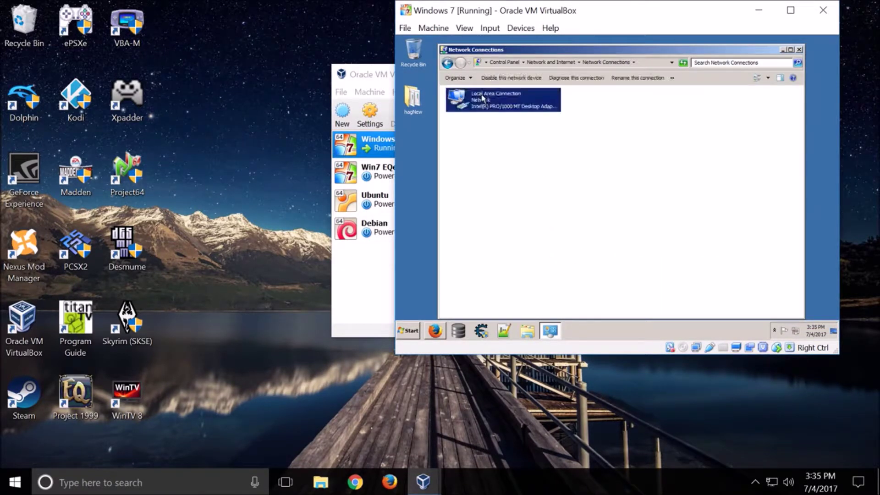
right_click(483, 97)
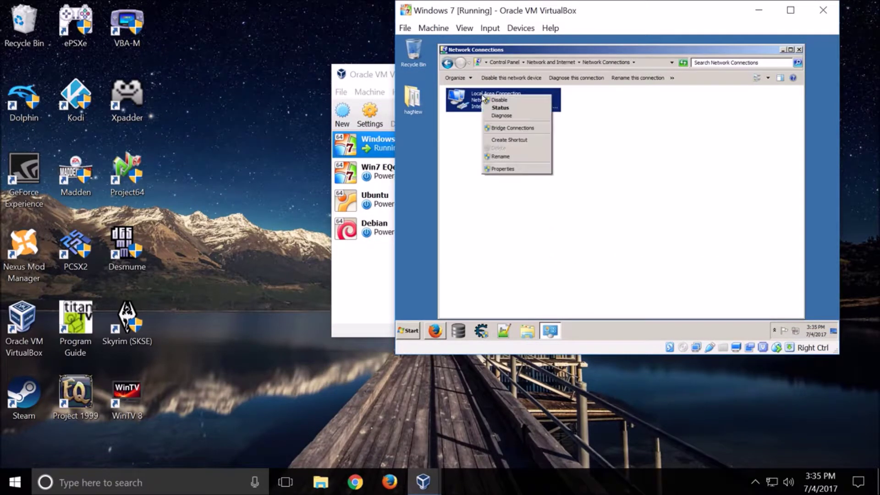
left_click(503, 170)
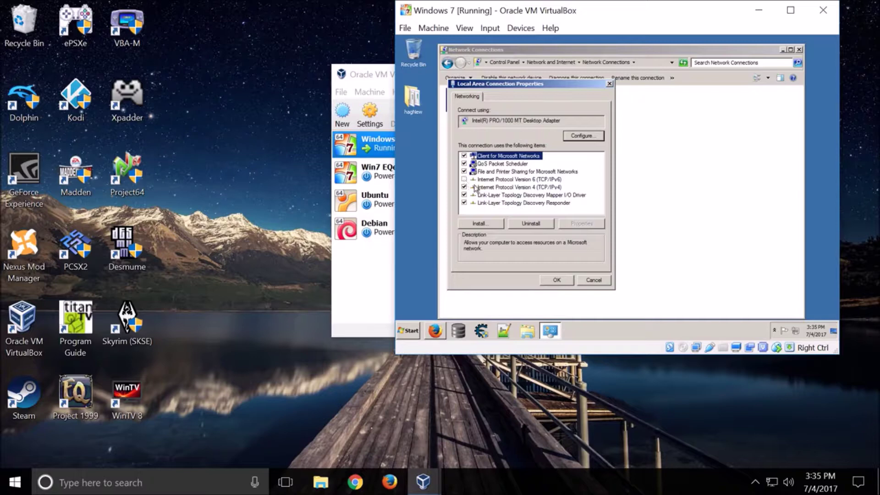
- Review the Internet Protocol Version 4 (TCP/IPv4) address and DNS settings, accept them, and close the network windows
left_click(512, 188)
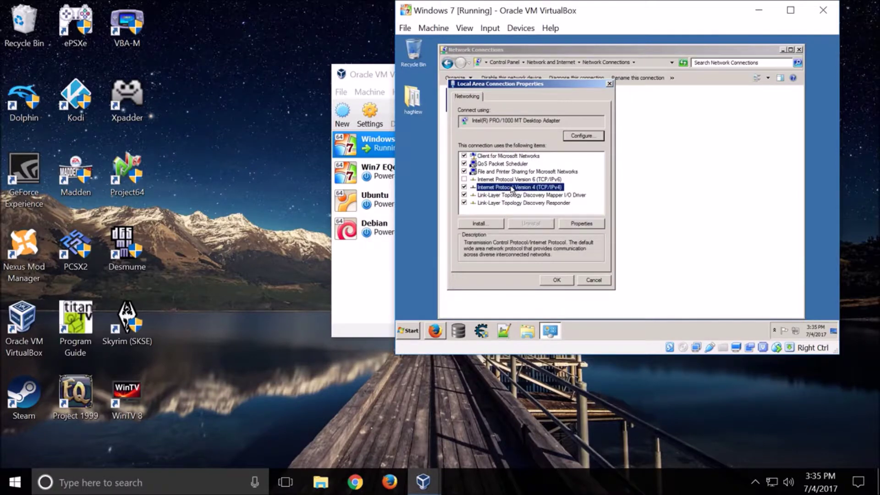
left_click(580, 224)
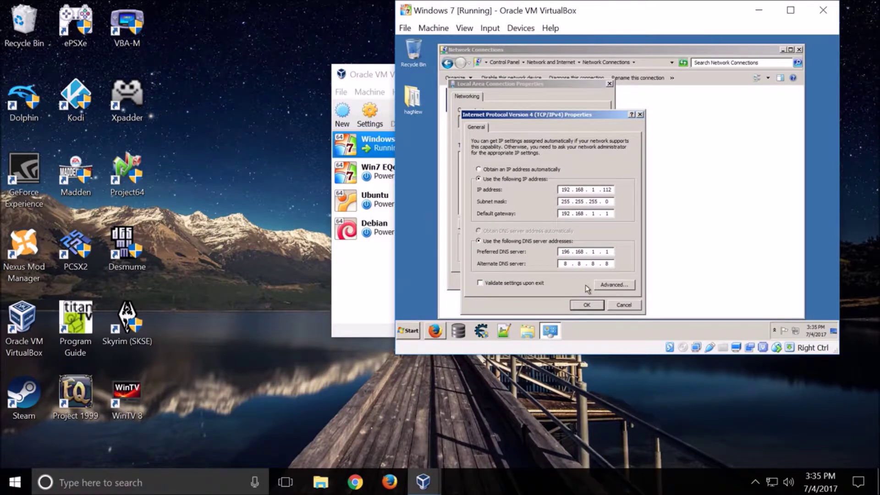
left_click(586, 306)
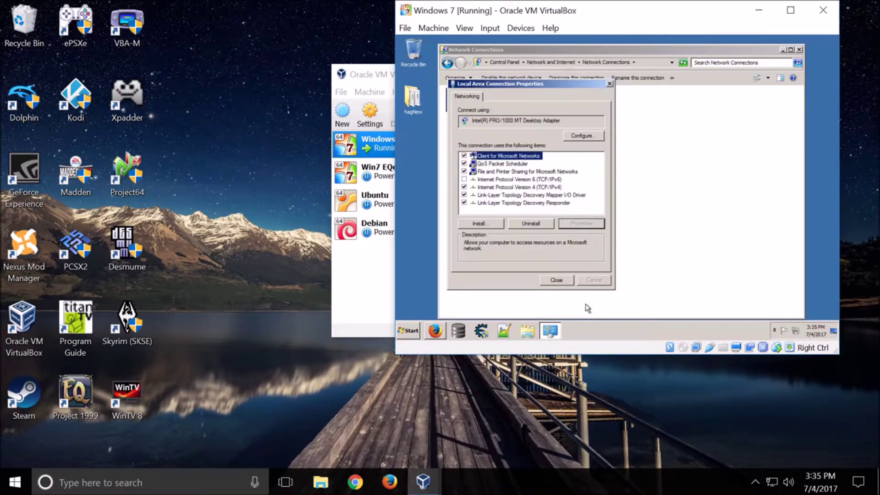
left_click(573, 280)
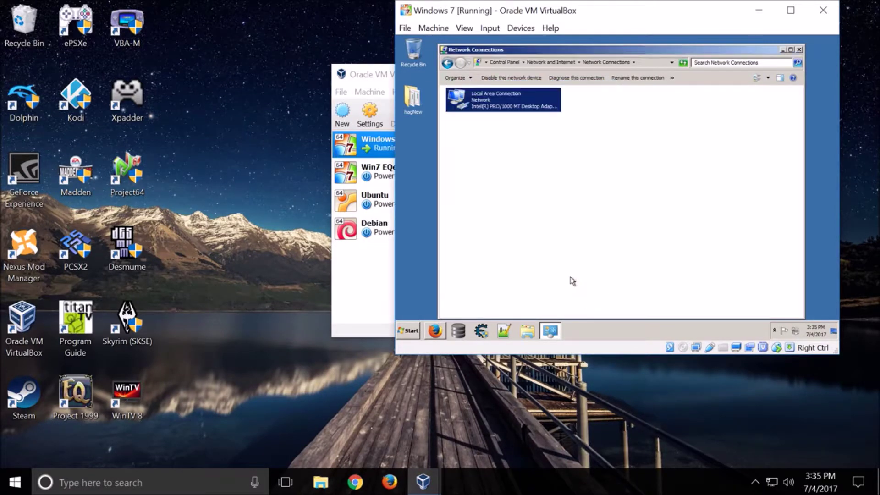
left_click(791, 49)
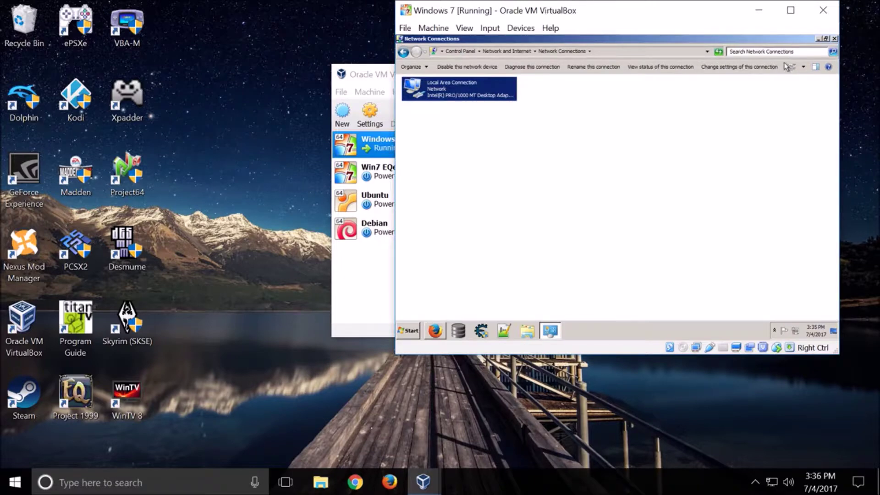
left_click(835, 39)
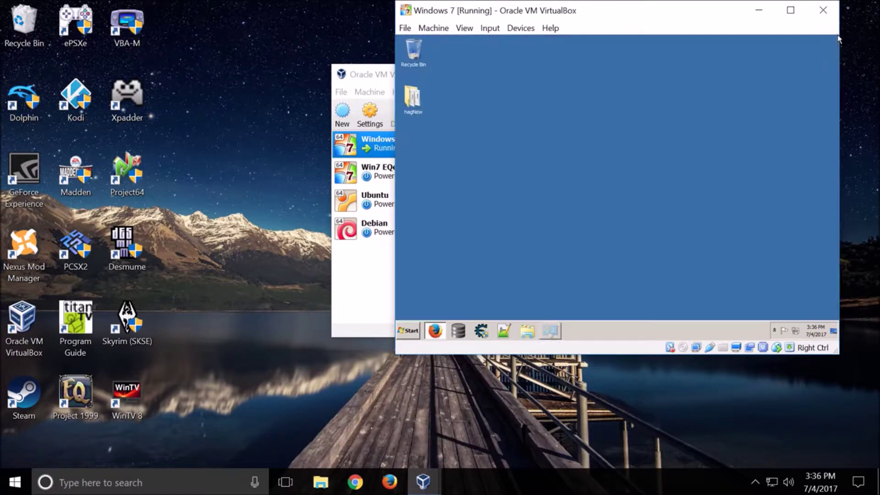
- Return to the Hagley Server wiki page's install instructions in the guest browser, check the full downloads list, and minimize the browser
left_click(435, 331)
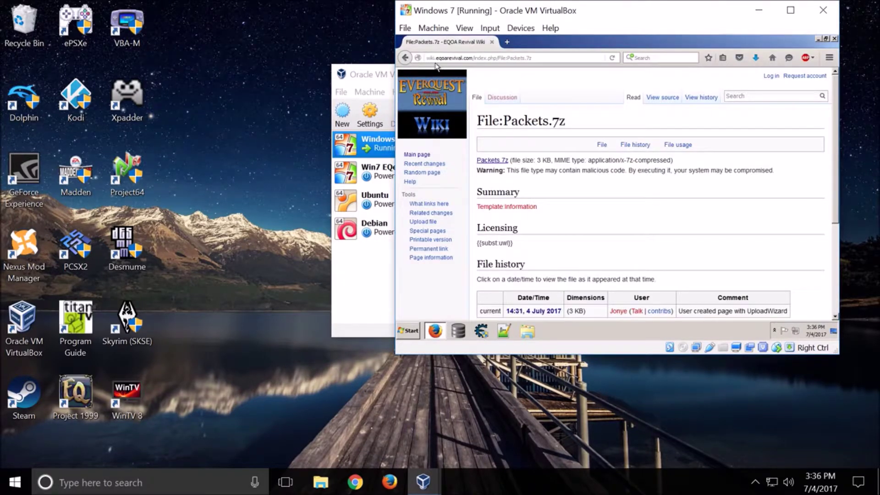
left_click(406, 57)
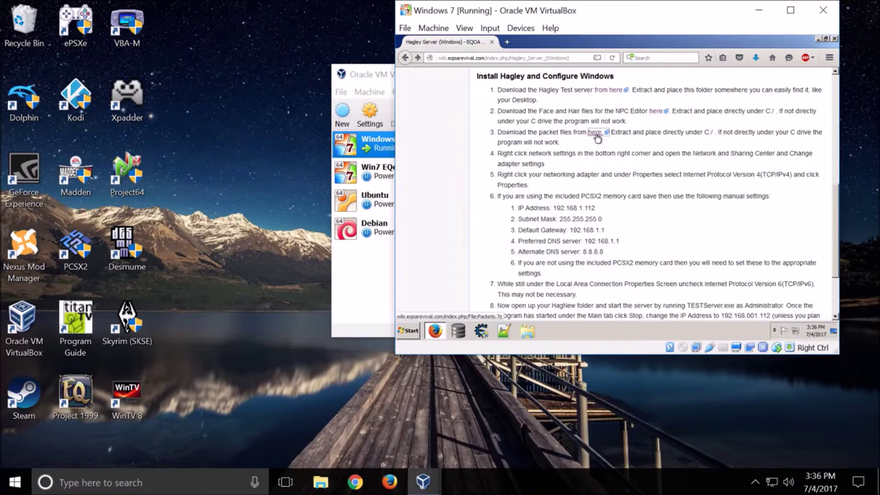
left_click(756, 57)
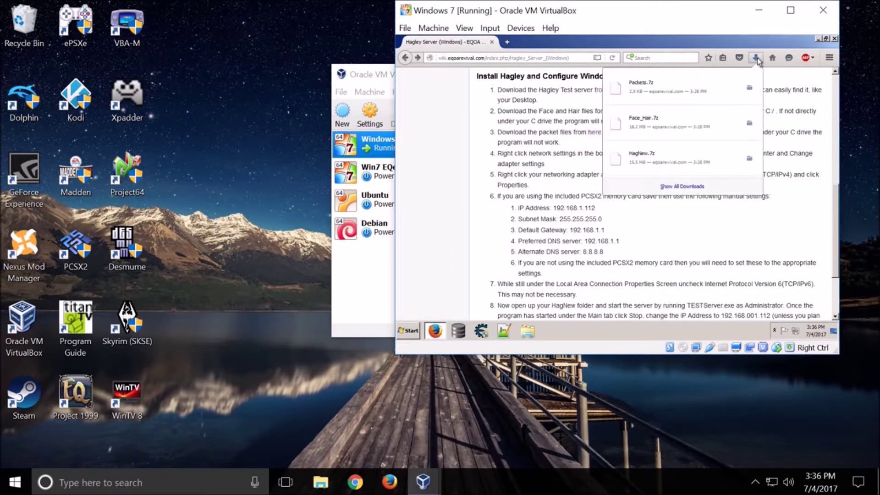
left_click(690, 186)
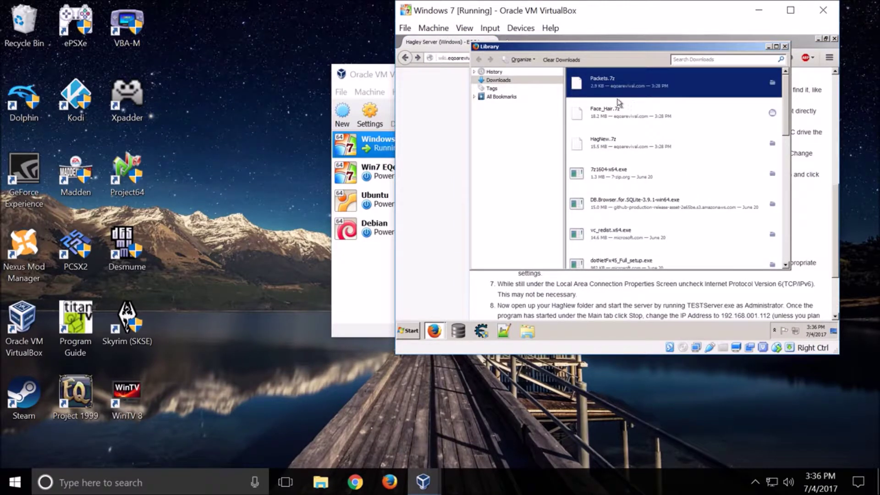
left_click(784, 46)
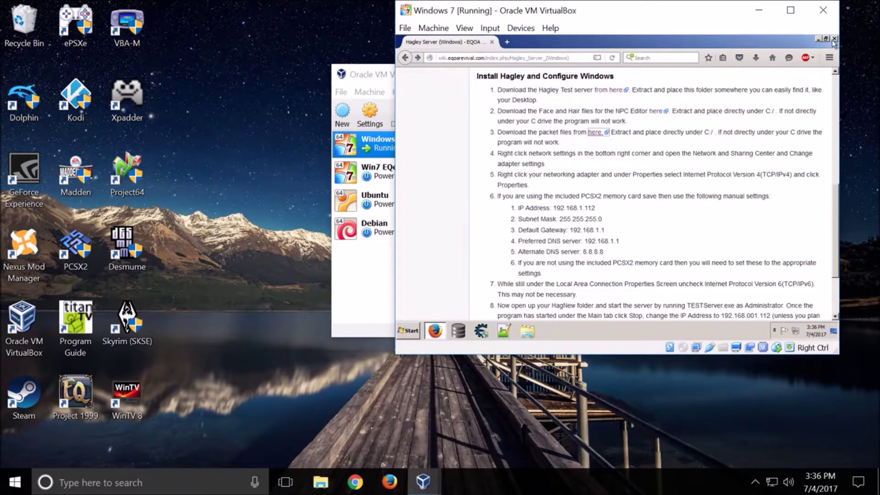
left_click(818, 39)
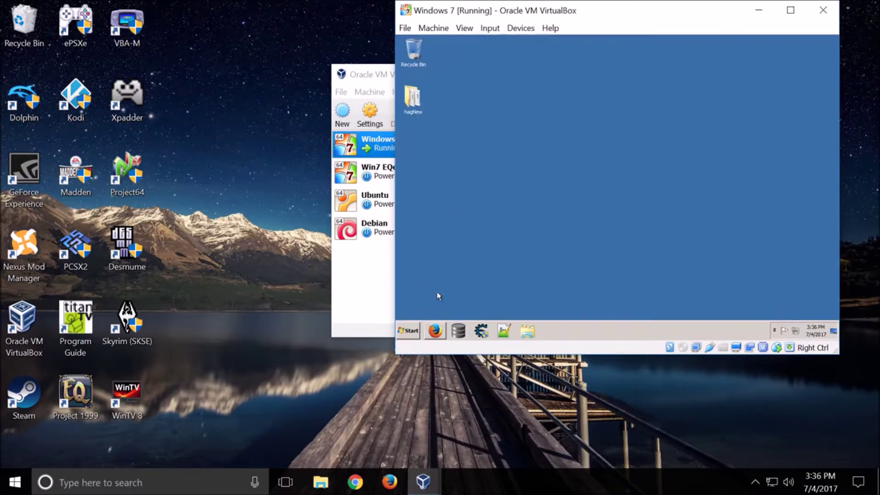
- Open the guest's Downloads folder containing the Face_Hair.7z, HagNew.7z and Packets.7z archives
left_click(407, 331)
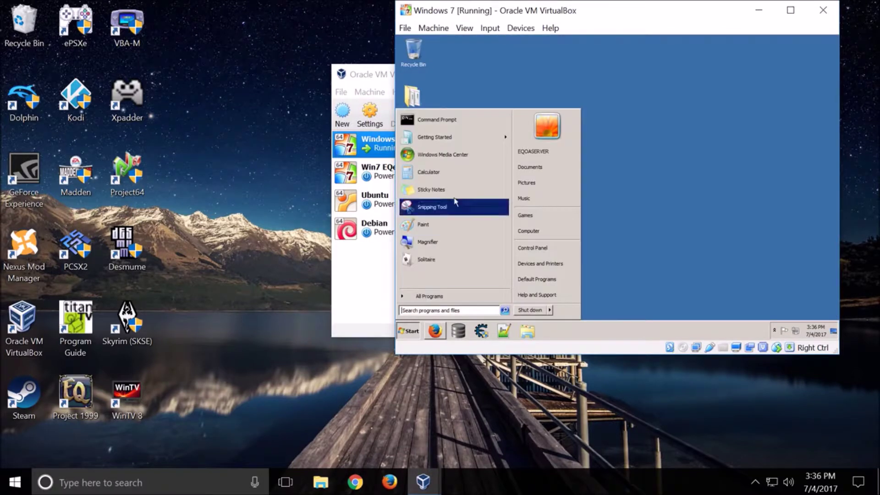
left_click(544, 174)
left_click(453, 114)
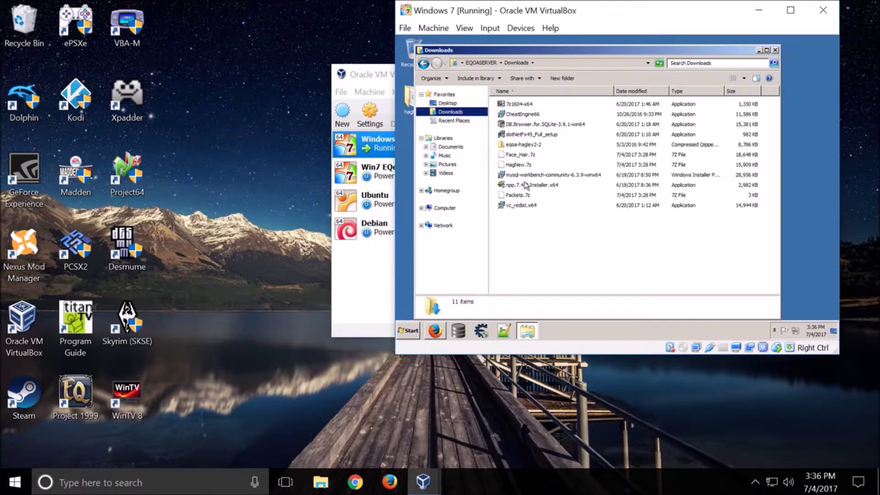
- Delete the mysql-workbench-community-6.3.9-winx64, npp.7.4.2.Installer.x64 and vc_redist.x64 installers from the guest's Downloads folder
left_click(533, 156)
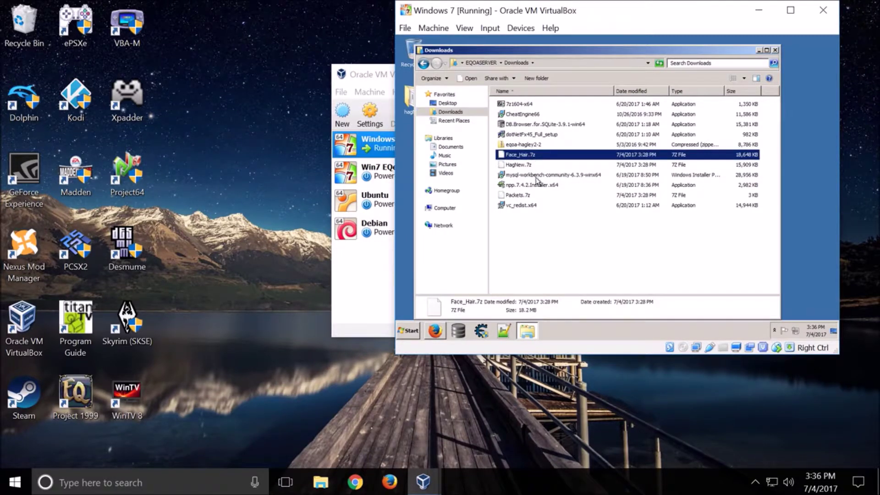
left_click(542, 177)
key("Delete")
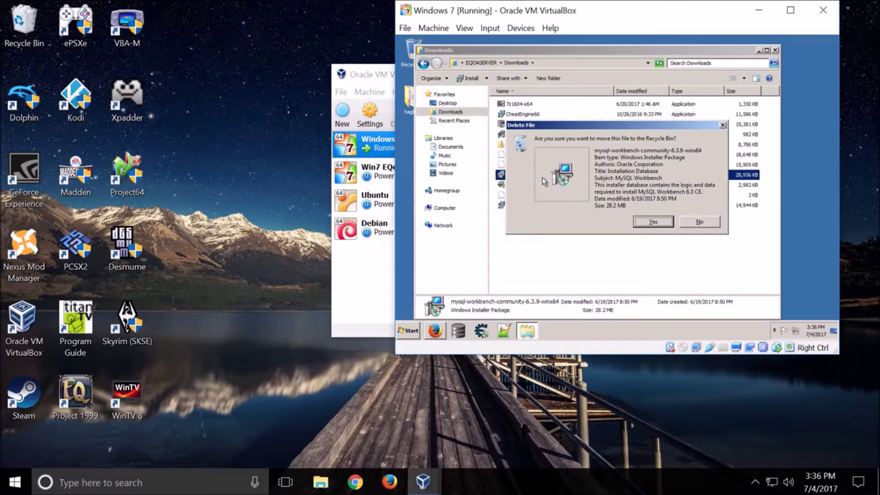
left_click(653, 222)
left_click(546, 177)
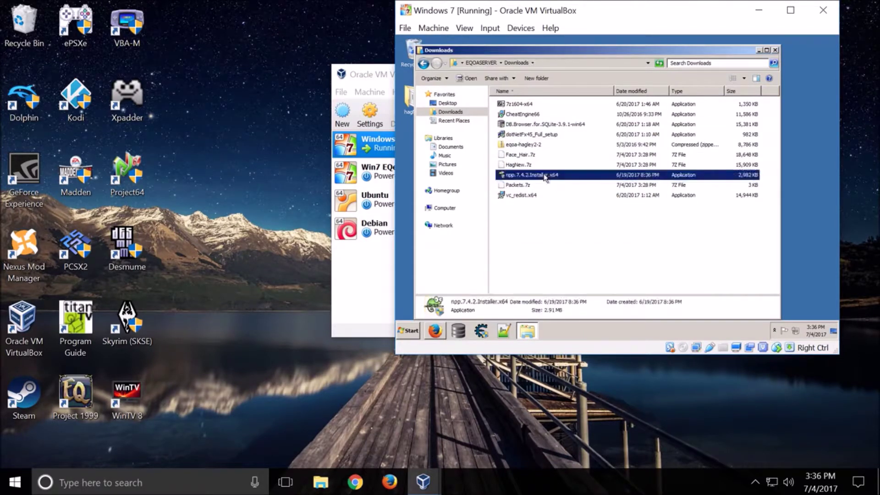
key("Delete")
left_click(651, 217)
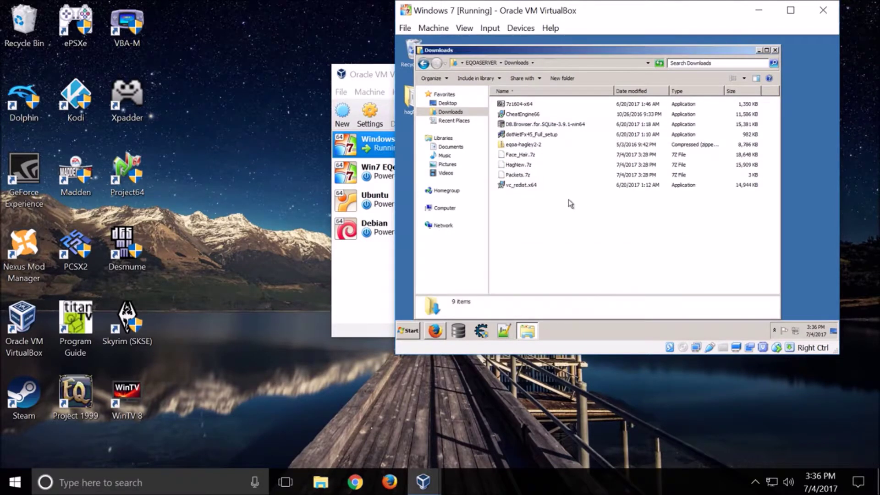
left_click(527, 185)
key("Delete")
left_click(638, 221)
- Extract Face_Hair.7z, HagNew.7z and Packets.7z with 7-Zip, each into its own folder in Downloads
left_click_drag(527, 204, 514, 158)
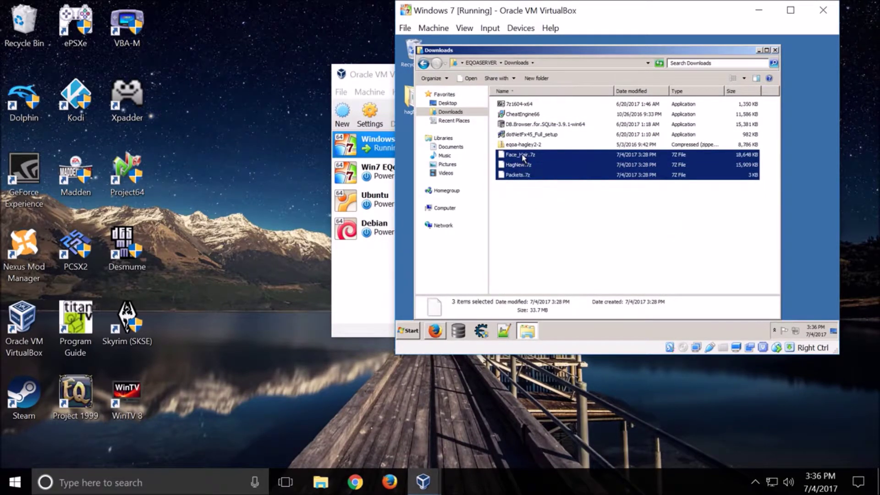
right_click(523, 157)
mouse_move(559, 162)
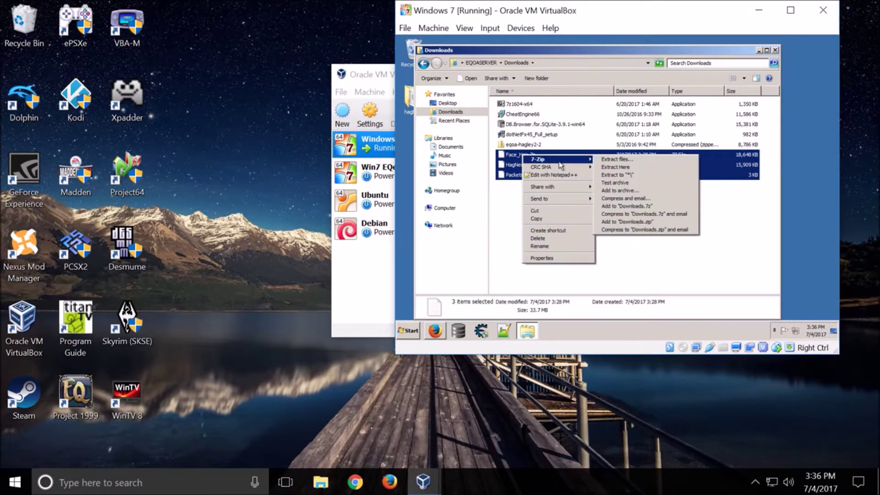
left_click(636, 178)
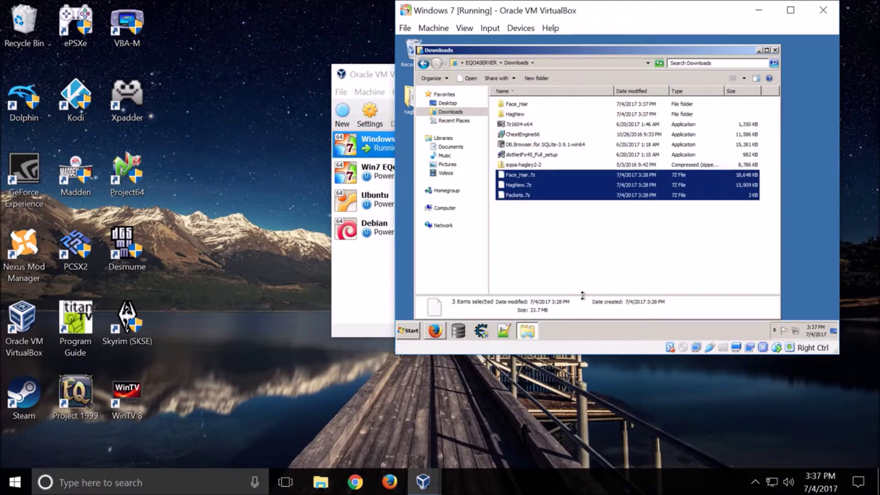
left_click(553, 288)
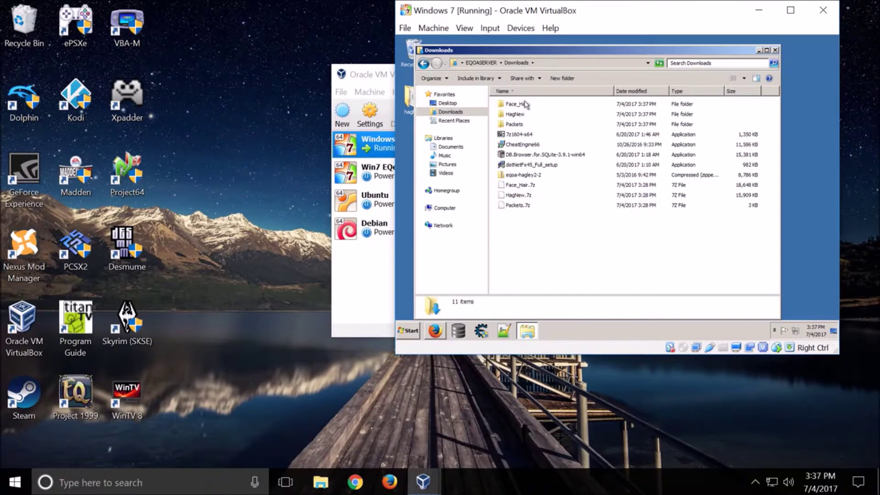
- Inspect the packets database file in the extracted Packets folder and return to Downloads
left_click_drag(536, 51, 615, 47)
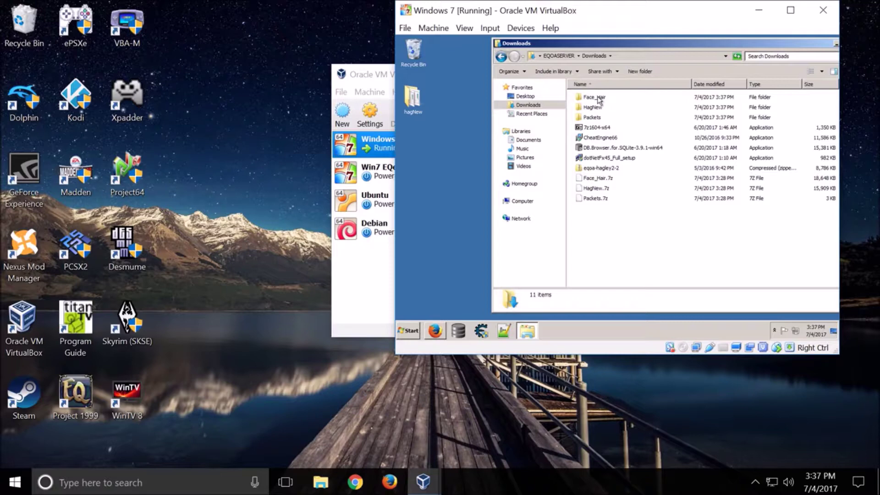
double_click(594, 119)
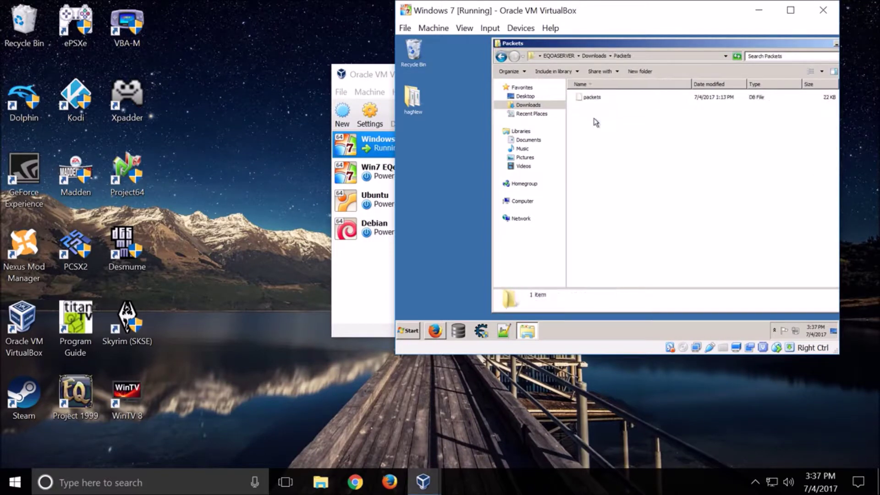
left_click(598, 99)
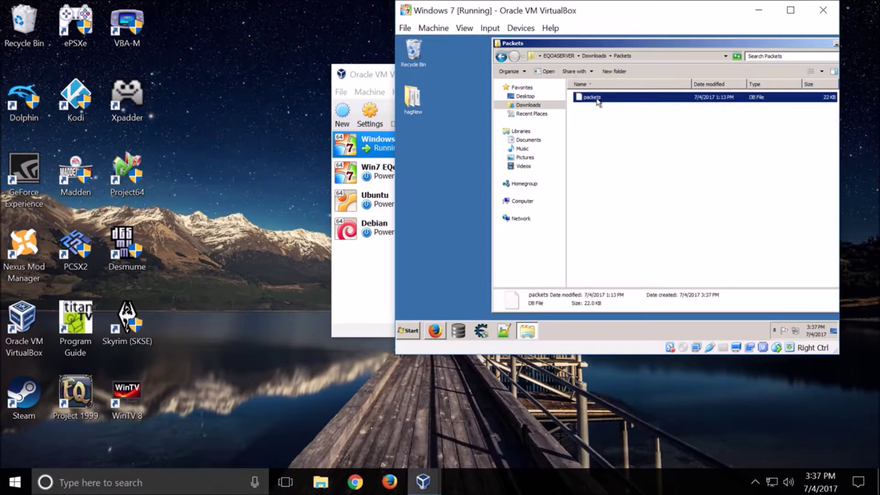
left_click(502, 57)
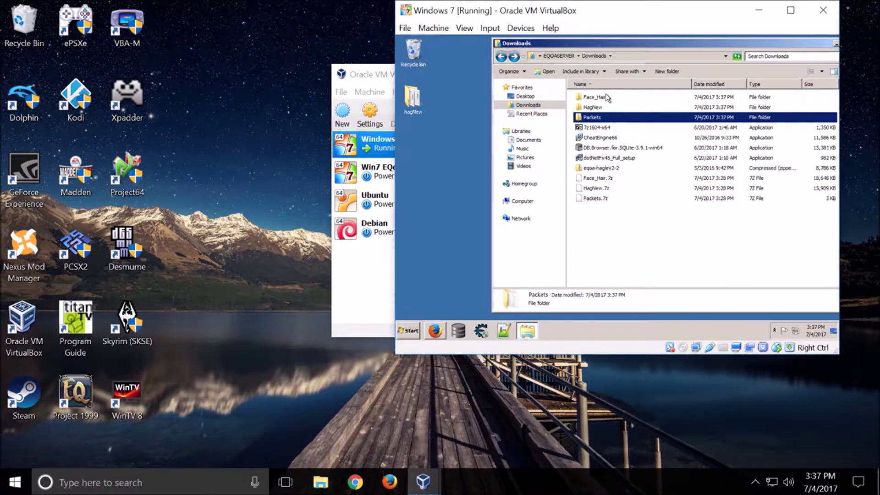
- Check the root of Local Disk (C:) for the Face_Hair folder and packets file, and close the Explorer window
left_click(527, 201)
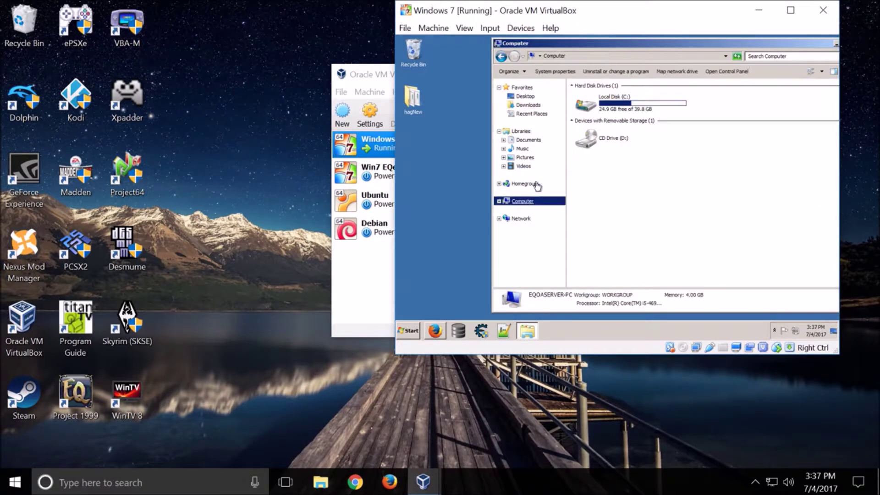
double_click(628, 101)
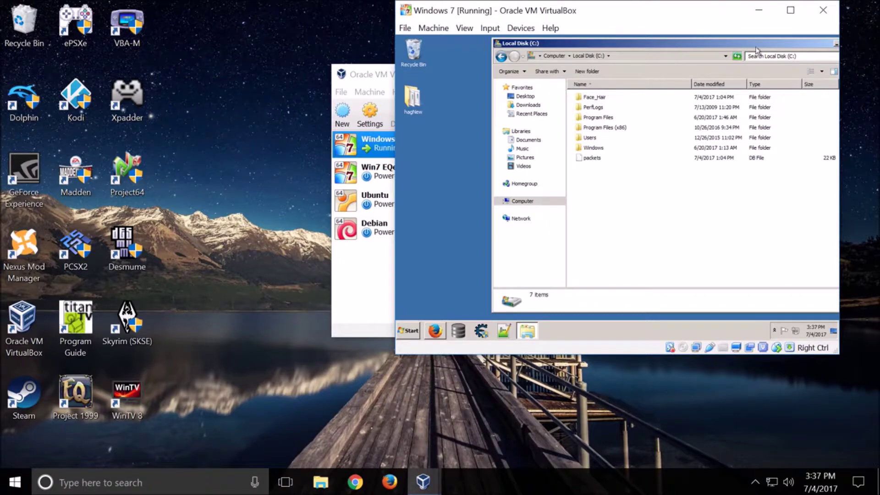
left_click_drag(771, 46, 719, 47)
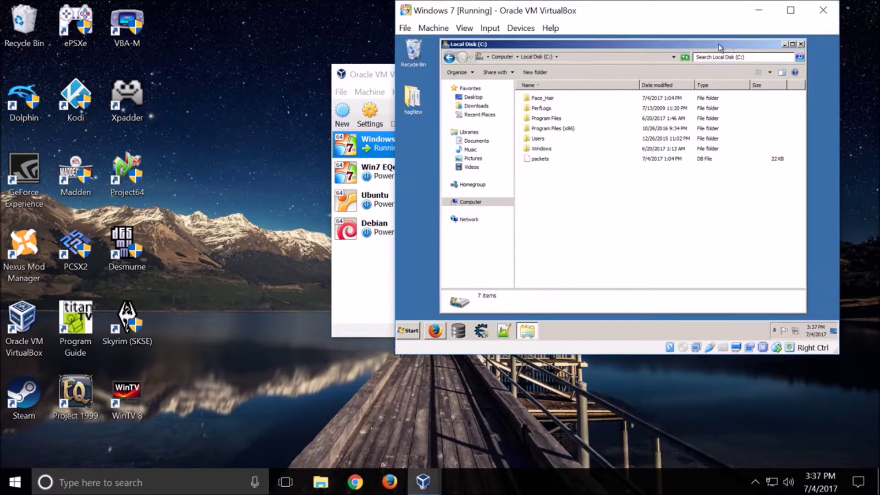
left_click(800, 44)
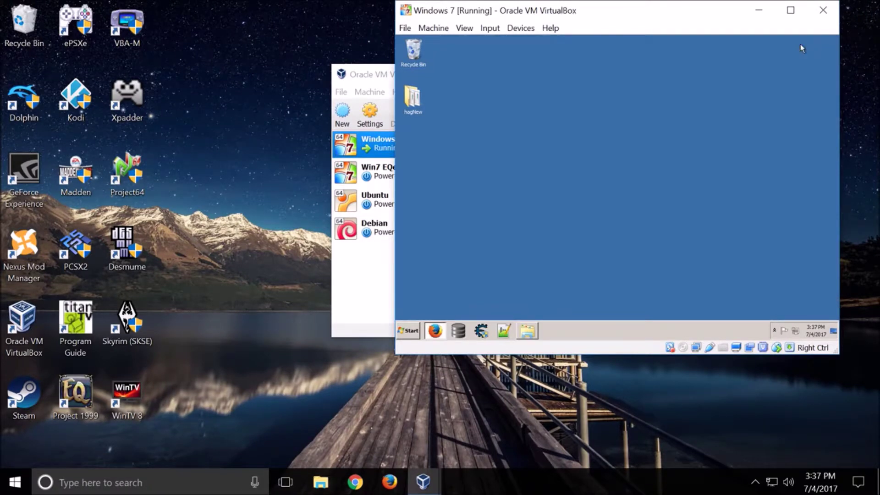
- Check the administrator privilege option in the compatibility properties of TESTServer in the desktop hagNew folder, and close the folder
double_click(412, 97)
scroll(570, 212, "down", 5)
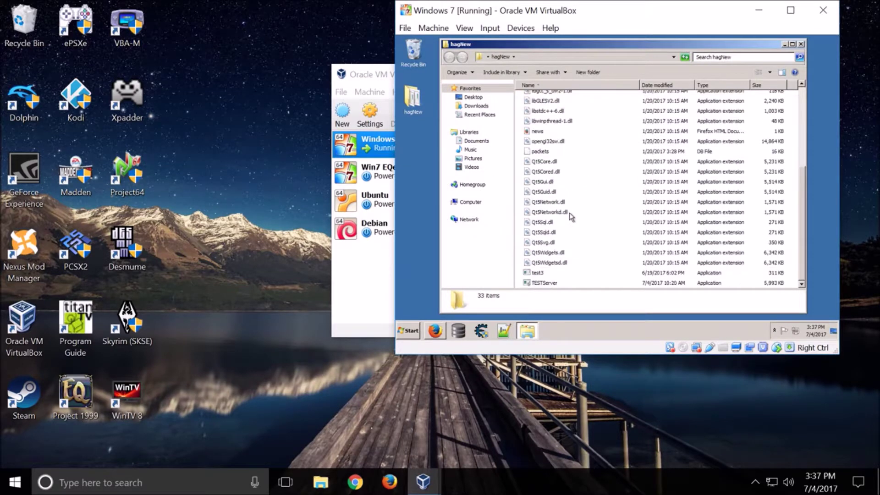
right_click(547, 284)
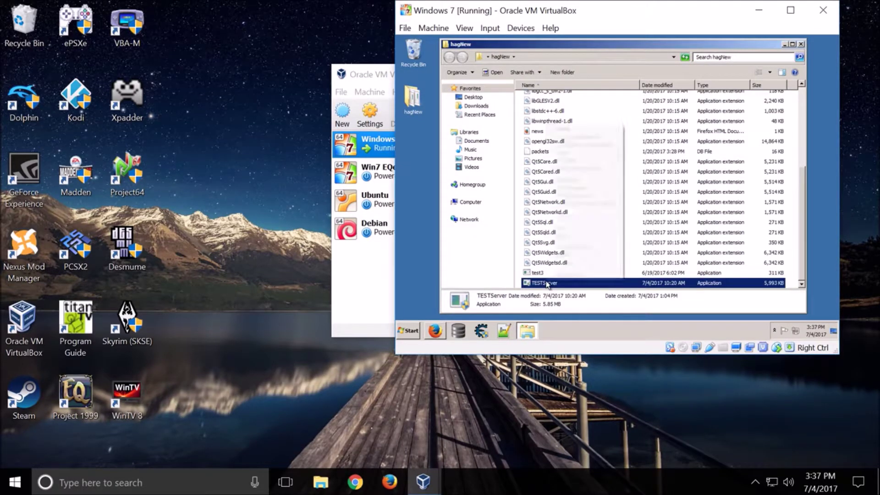
left_click(565, 275)
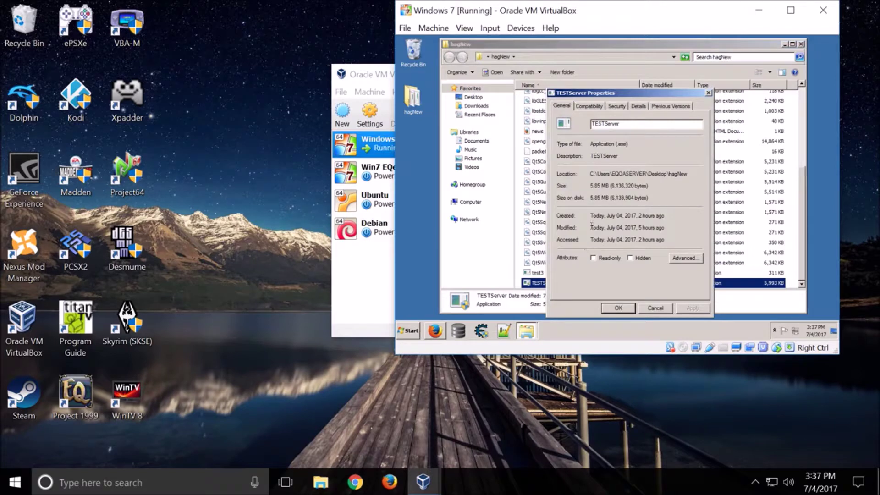
left_click(587, 106)
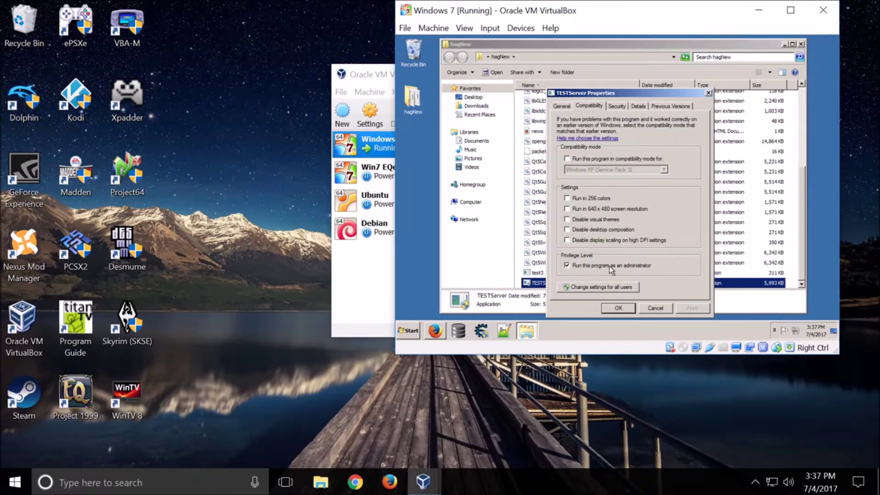
left_click(658, 310)
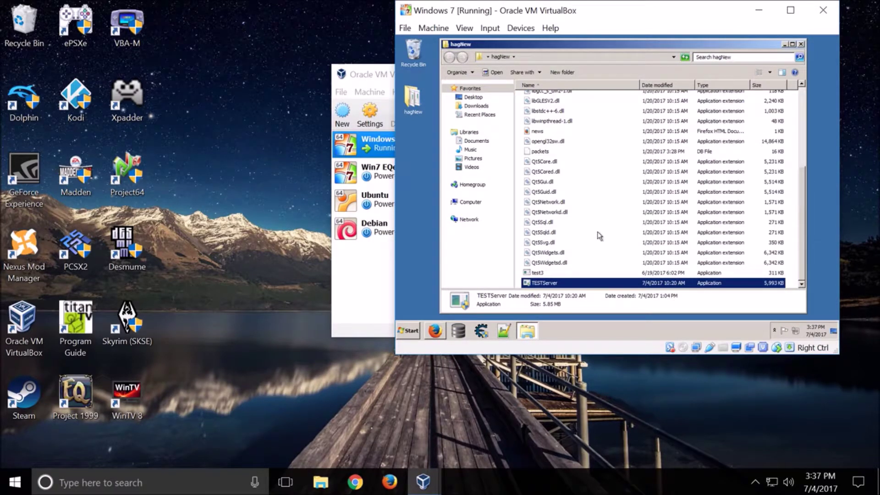
scroll(598, 236, "up", 5)
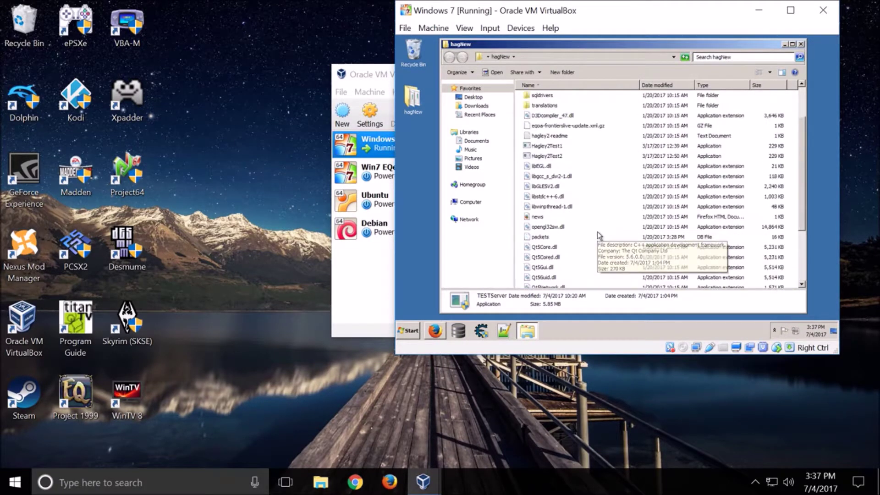
scroll(598, 236, "down", 5)
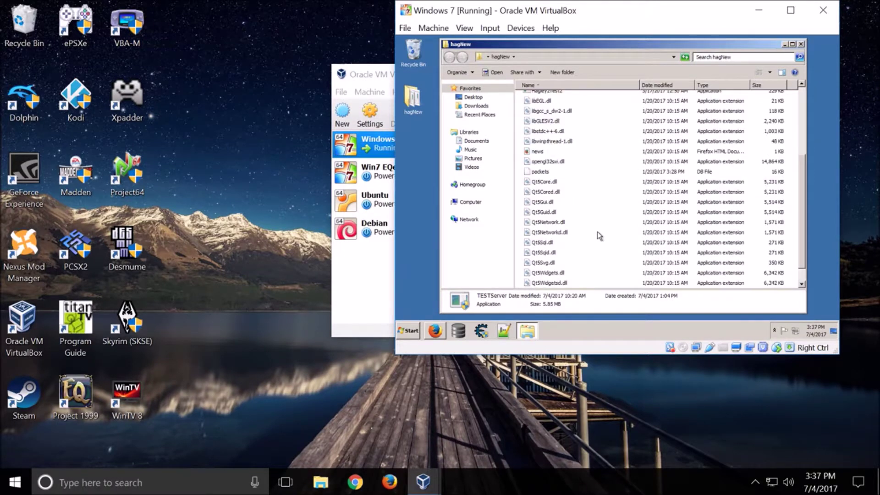
left_click(801, 44)
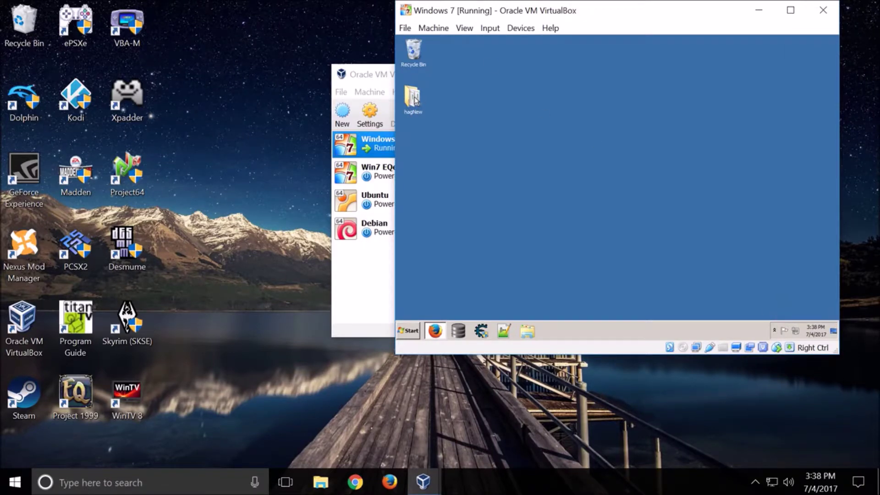
- Look at the guest's hidden notification icons, and open and close DB Browser for SQLite
left_click(773, 331)
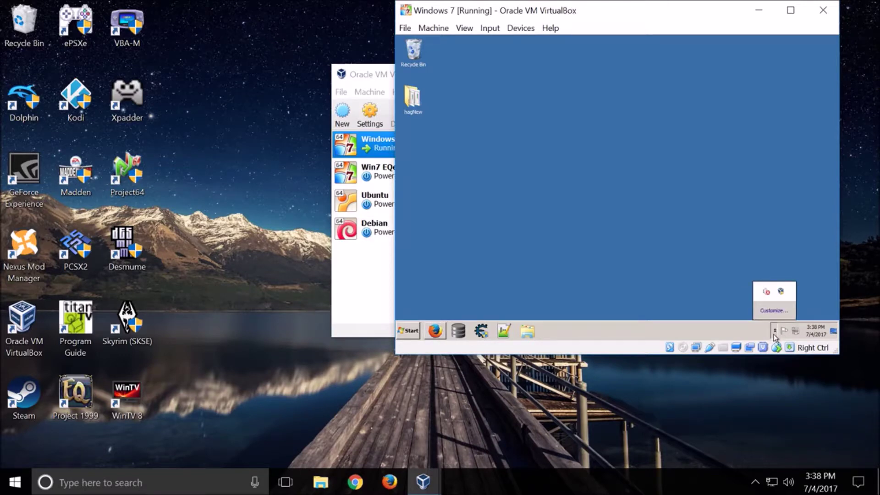
left_click(774, 335)
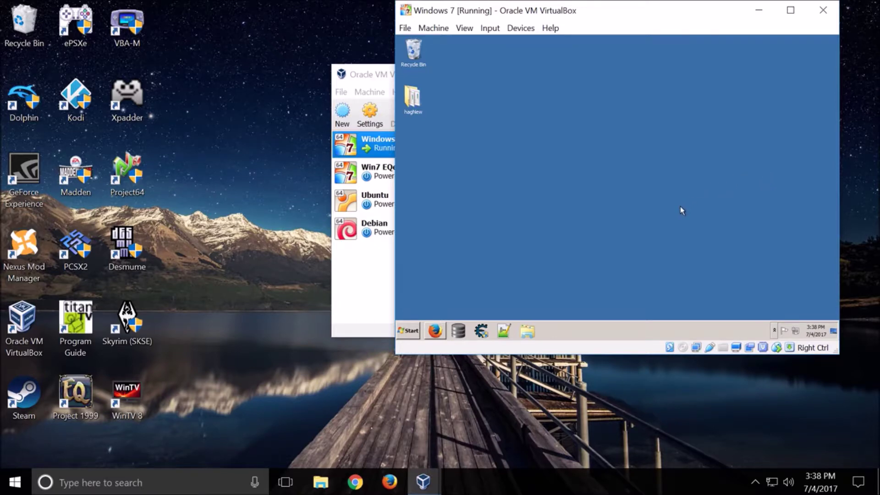
left_click(458, 331)
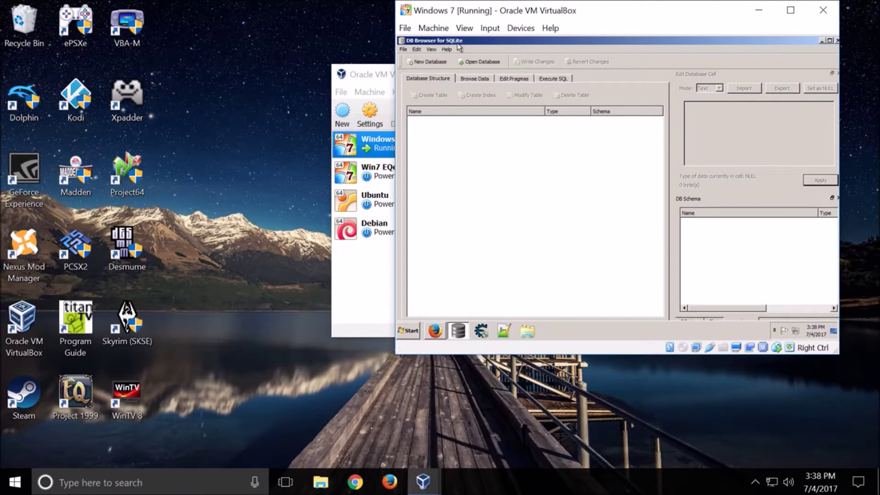
left_click(836, 41)
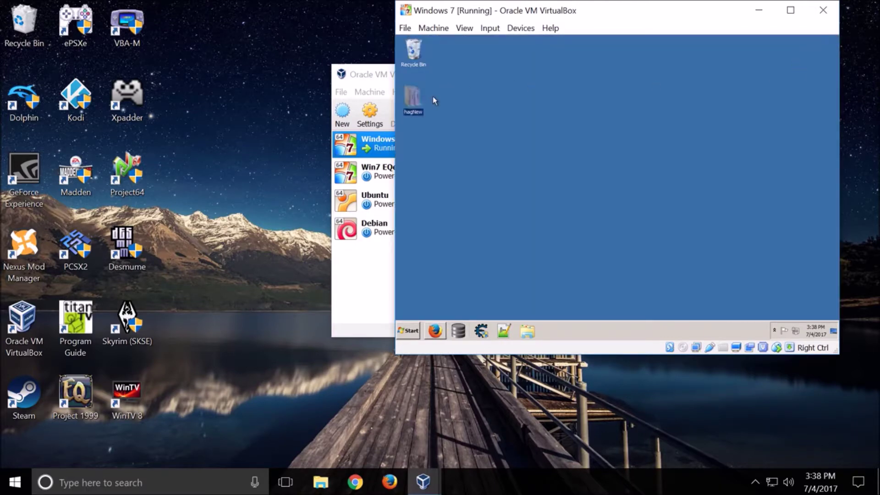
- Run TESTServer from the desktop hagNew folder and allow it to make changes to the computer
double_click(414, 97)
scroll(594, 197, "down", 5)
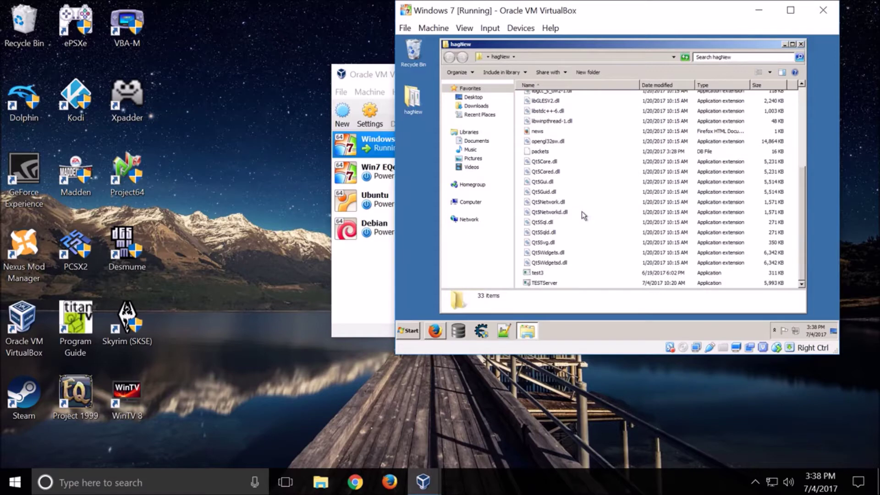
double_click(549, 283)
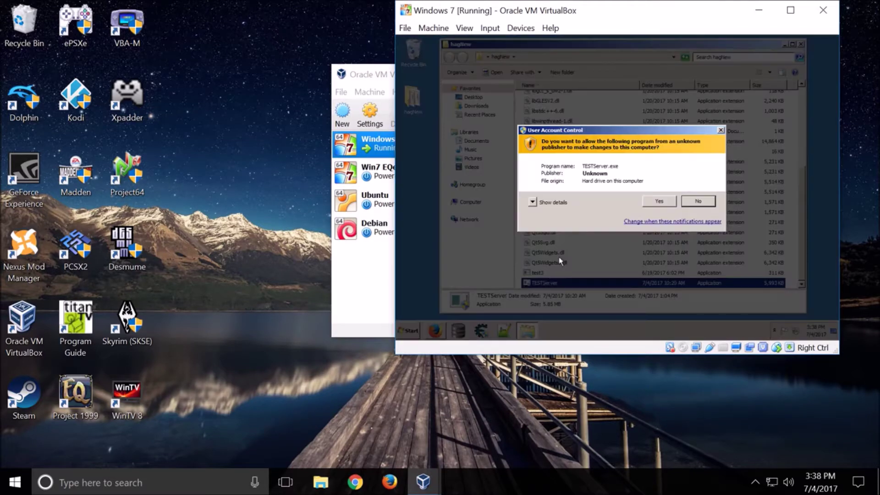
left_click(659, 201)
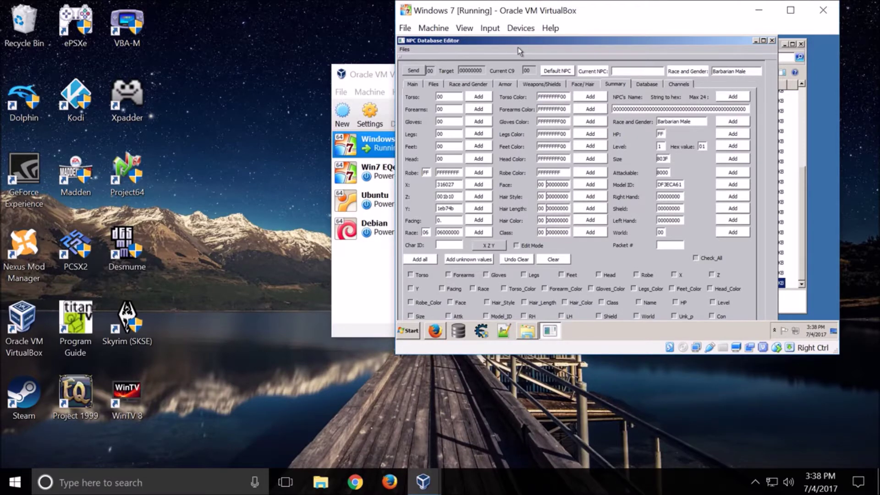
- Restart the server from the NPC Database Editor's main page with the IP address set to 192.168.001.112
left_click_drag(540, 42, 559, 42)
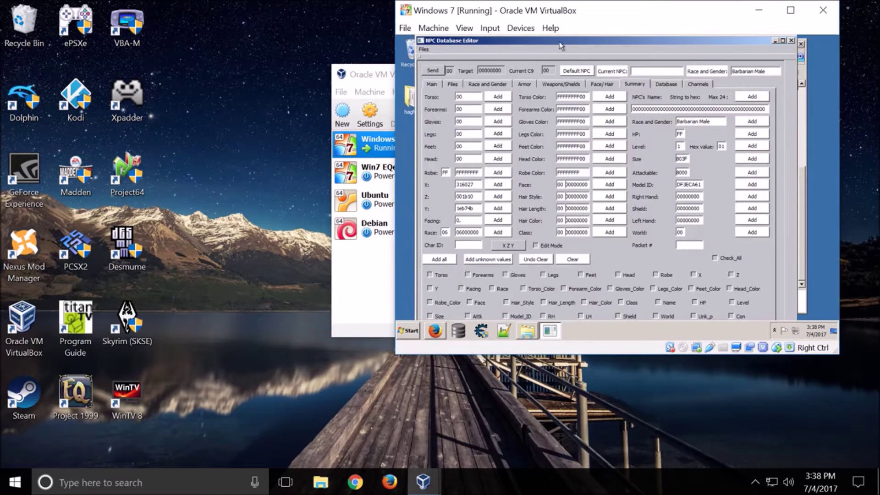
left_click(436, 83)
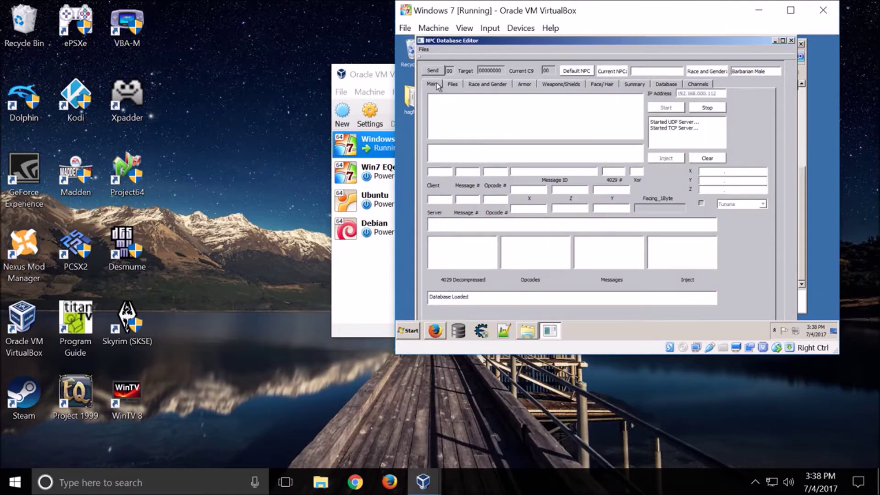
left_click(714, 107)
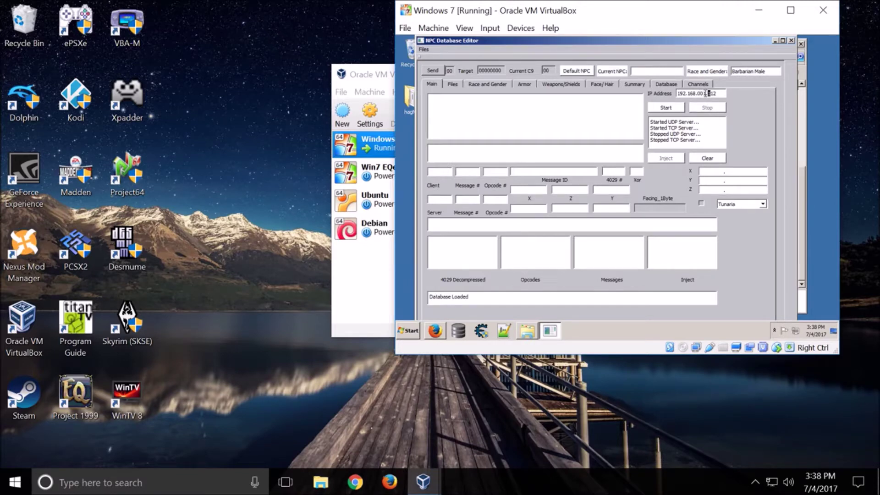
left_click(672, 108)
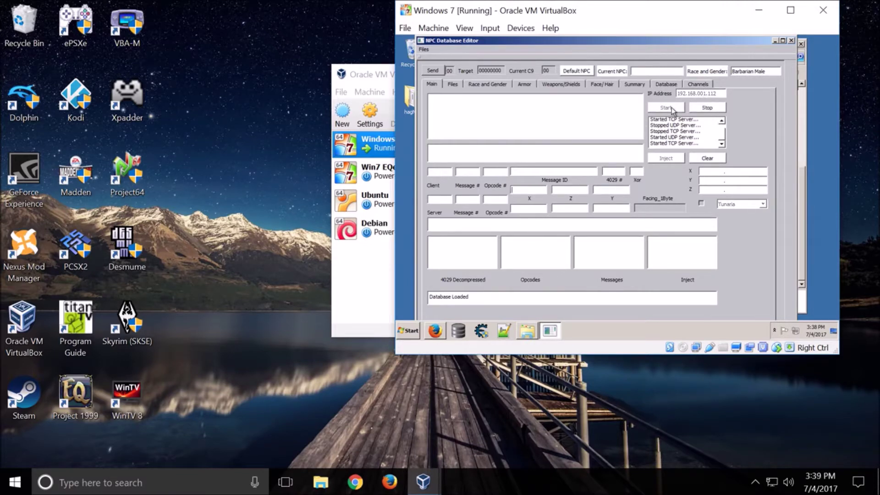